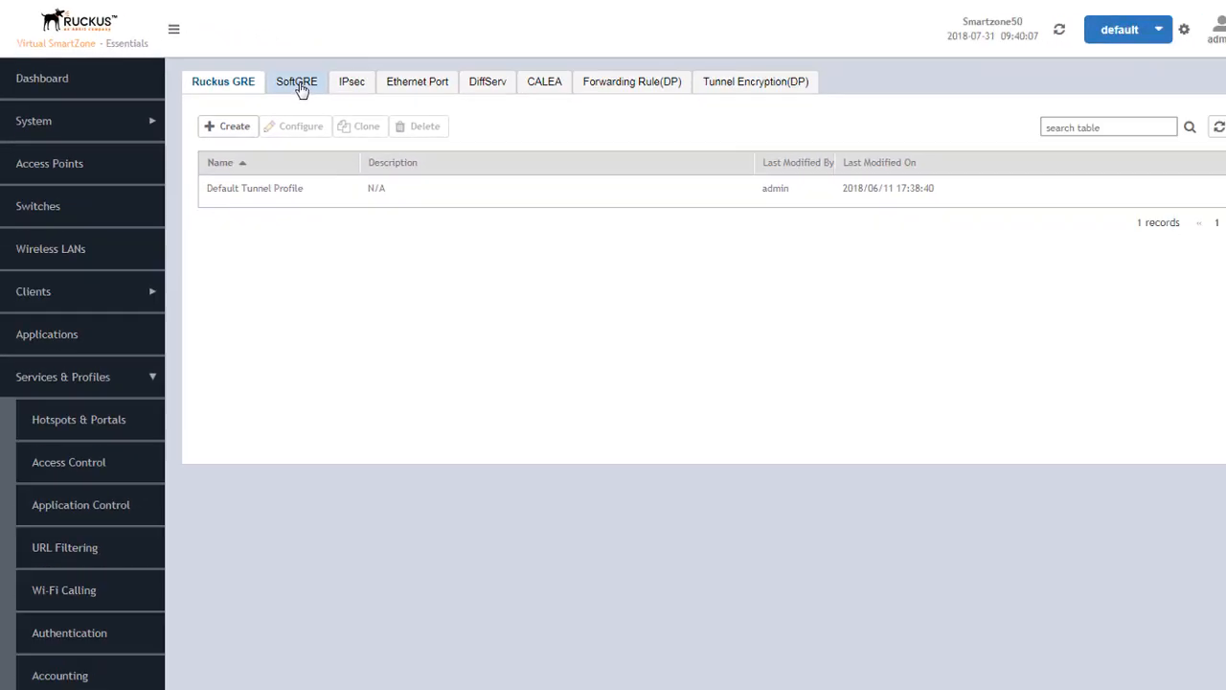
- Create an IPv4 SoftGRE profile named SoftGRE-Demo2 with primary gateway 10.1.2.1 and secondary gateway 10.1.2.2
{"action": "left_click", "coordinate": [546, 153]}
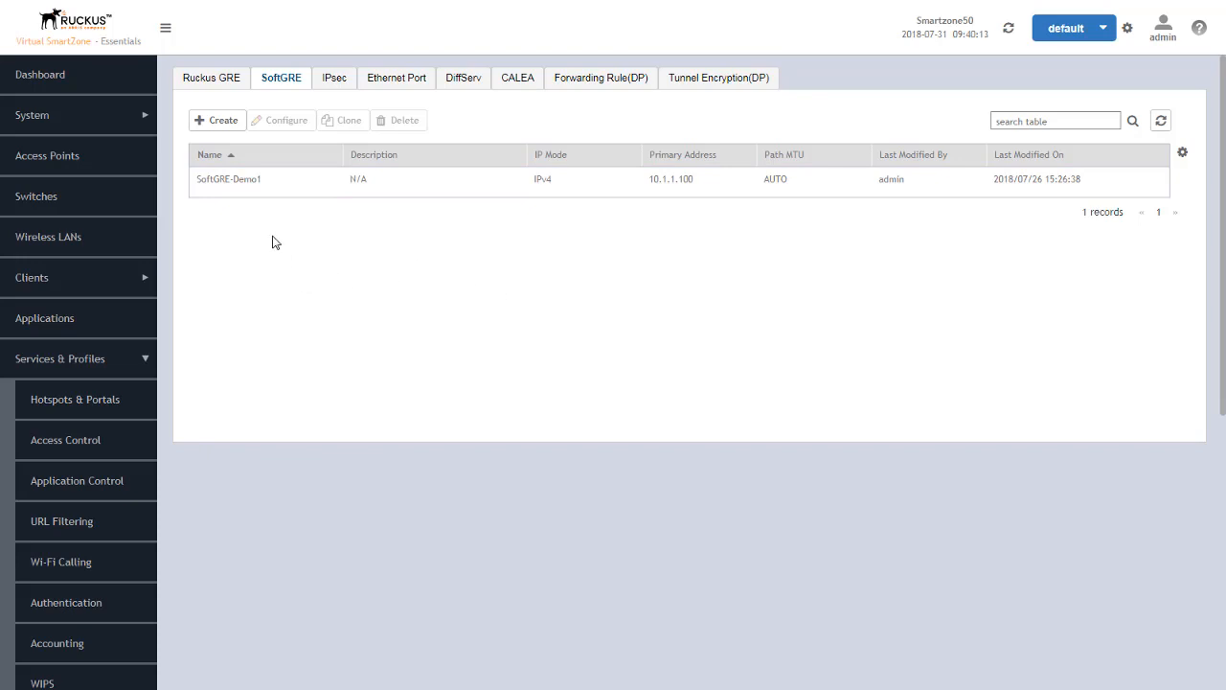
{"action": "left_click", "coordinate": [226, 122]}
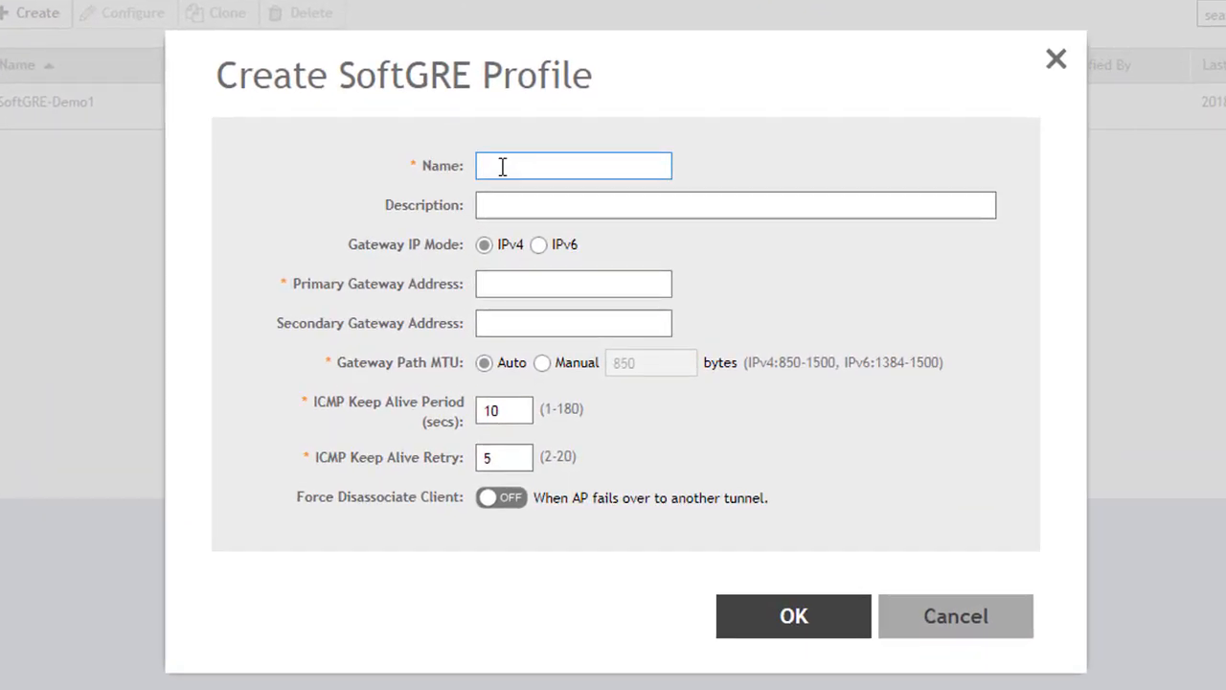
{"action": "type", "text": "SoftGRE-Demo2"}
{"action": "left_click", "coordinate": [601, 198]}
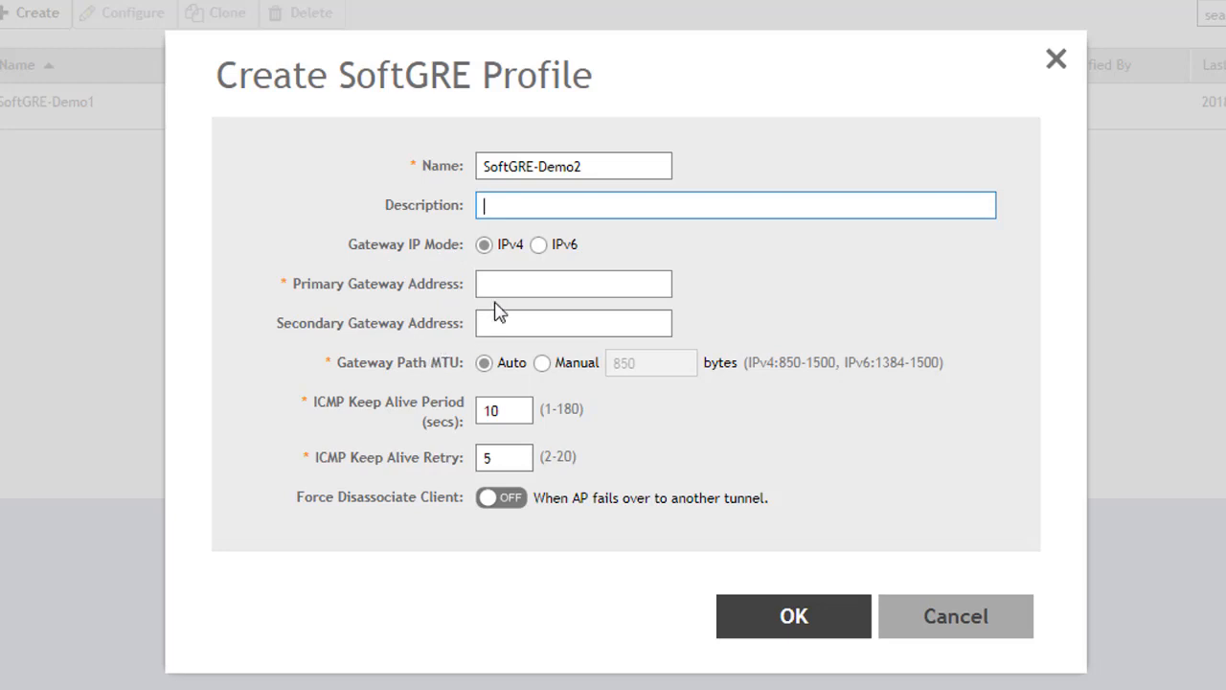
{"action": "left_click", "coordinate": [525, 292]}
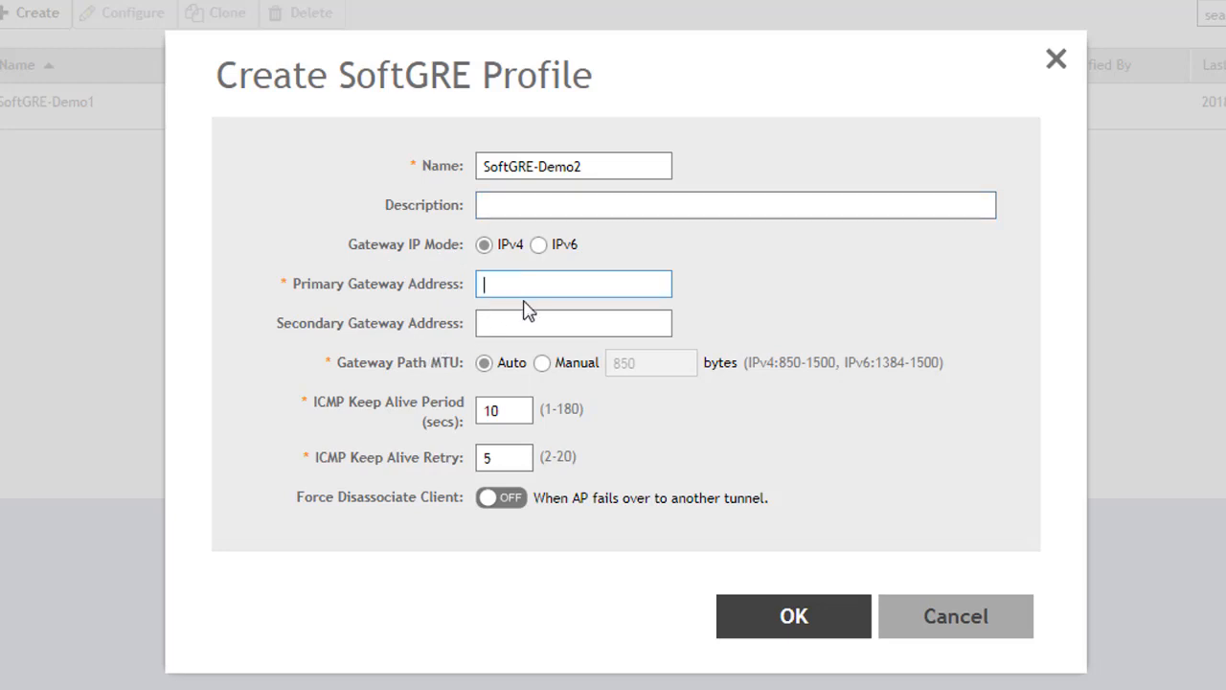
{"action": "type", "text": "10.1.2."}
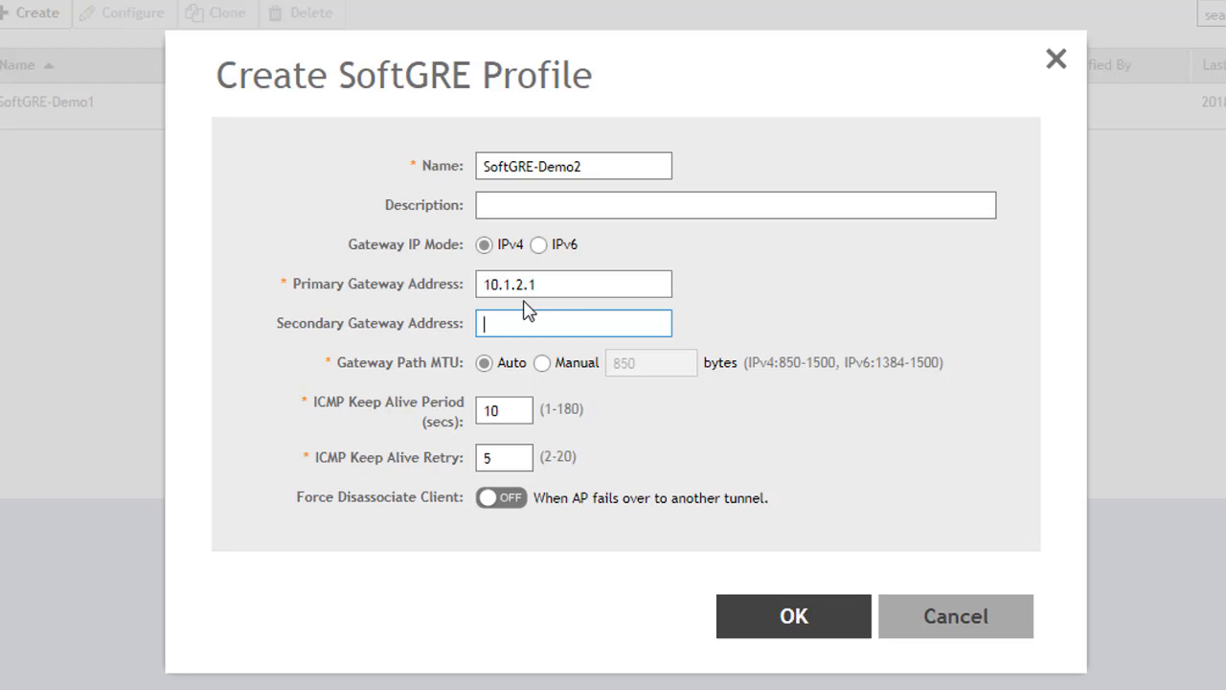
{"action": "type", "text": "10.1.2.2"}
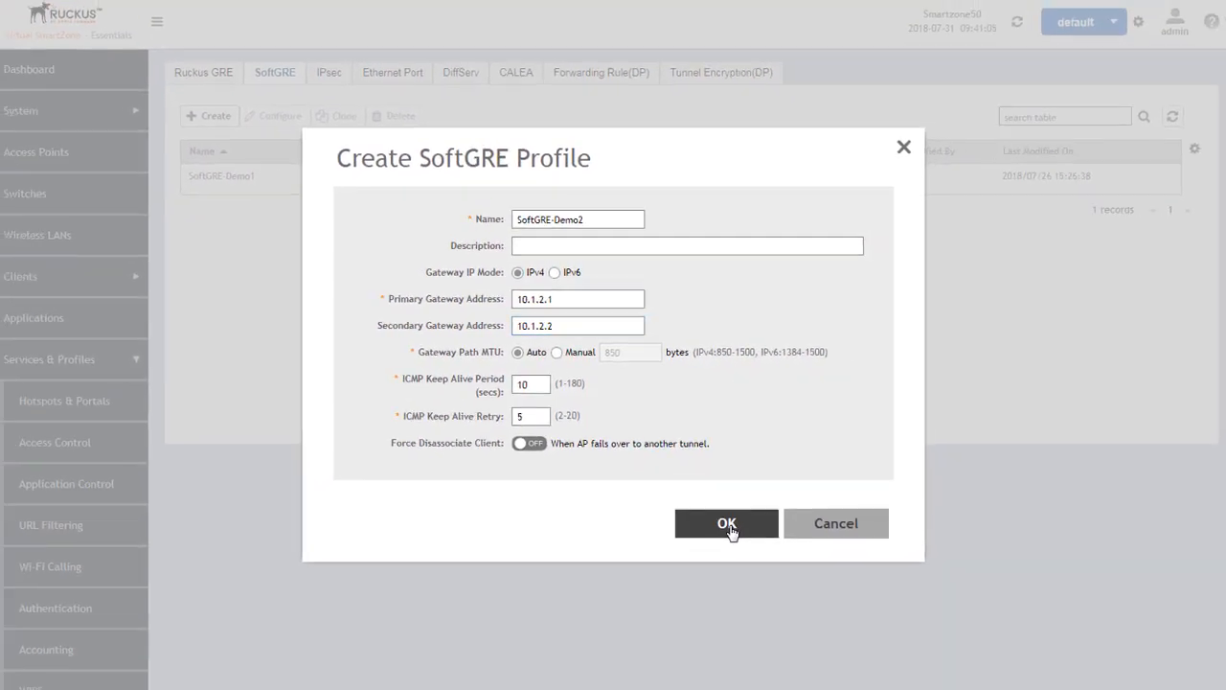
{"action": "left_click", "coordinate": [755, 564]}
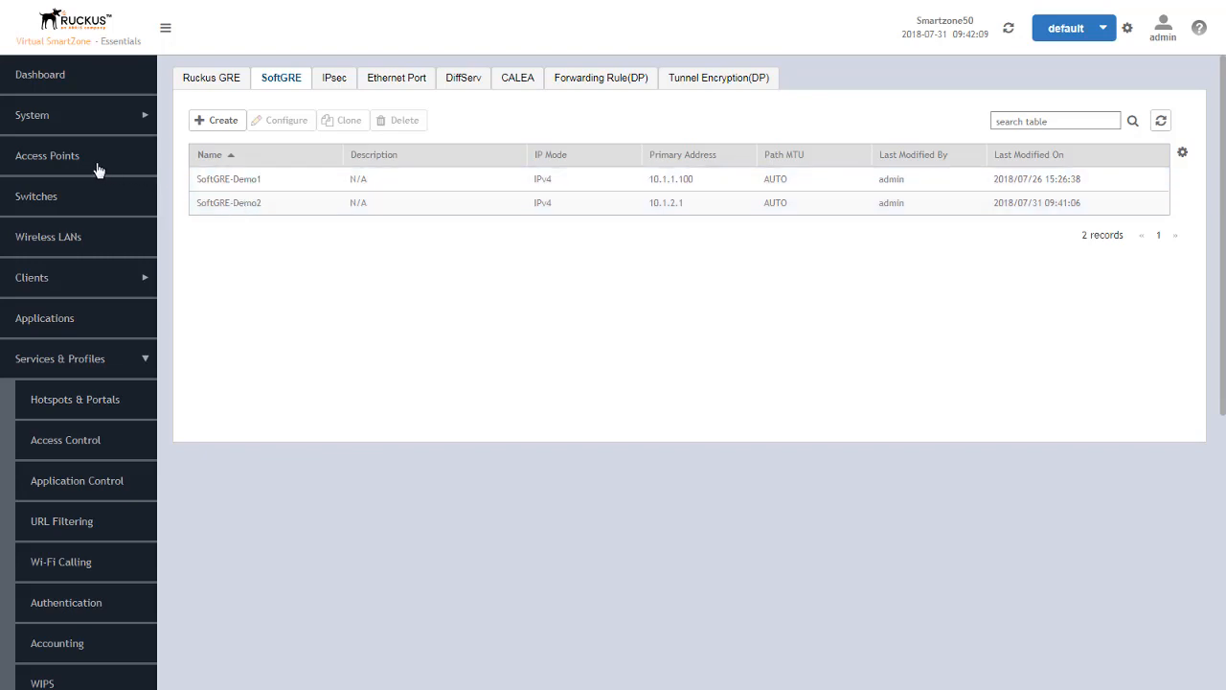
- Add the SoftGRE-Demo1 and SoftGRE-Demo2 profiles to the AP GRE tunnel options of the First_Floor_APs zone
{"action": "left_click", "coordinate": [55, 168]}
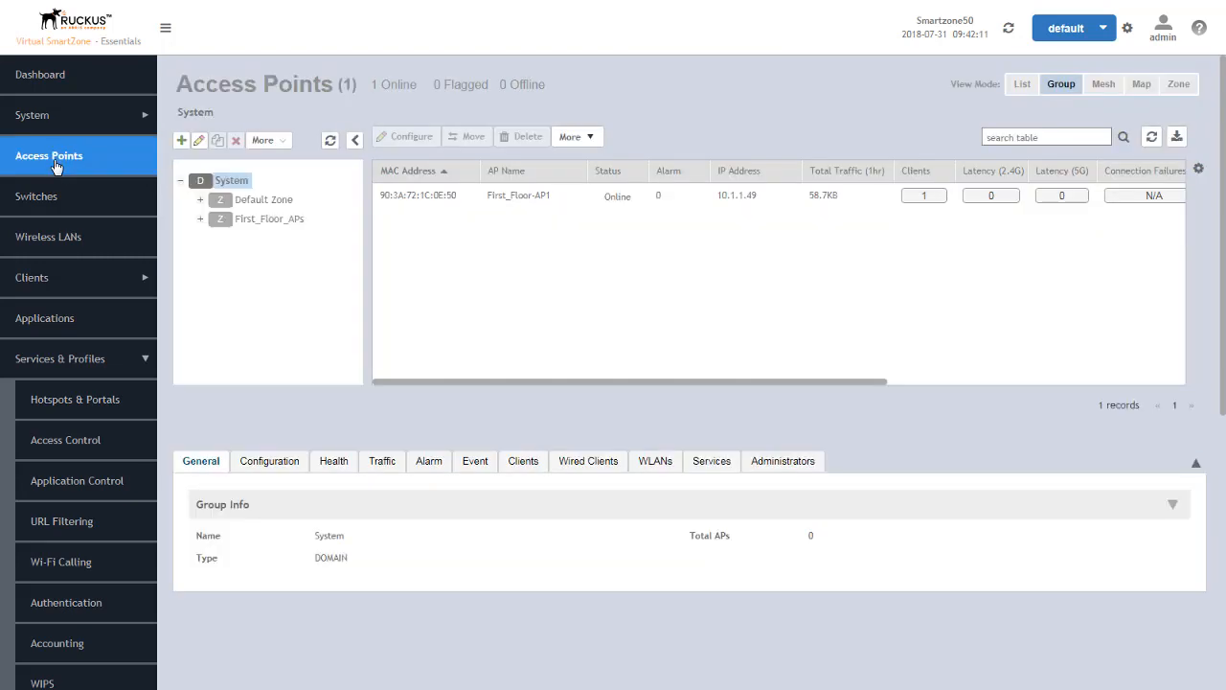
{"action": "left_click", "coordinate": [261, 222]}
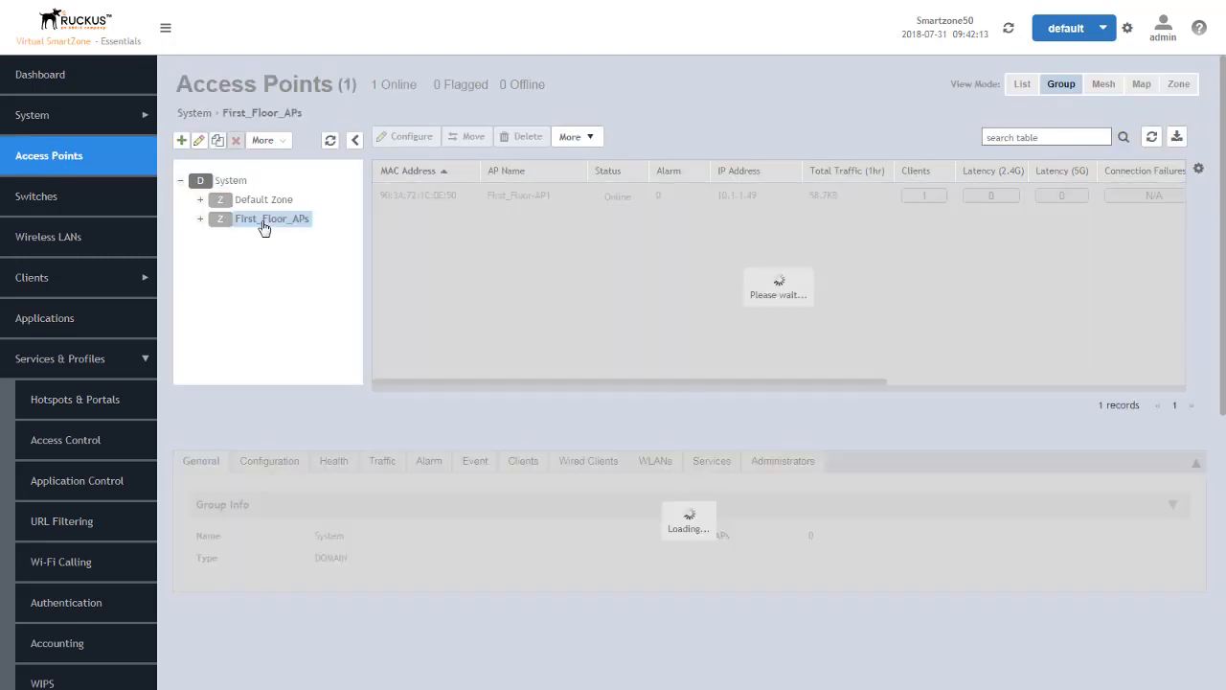
{"action": "left_click", "coordinate": [200, 140]}
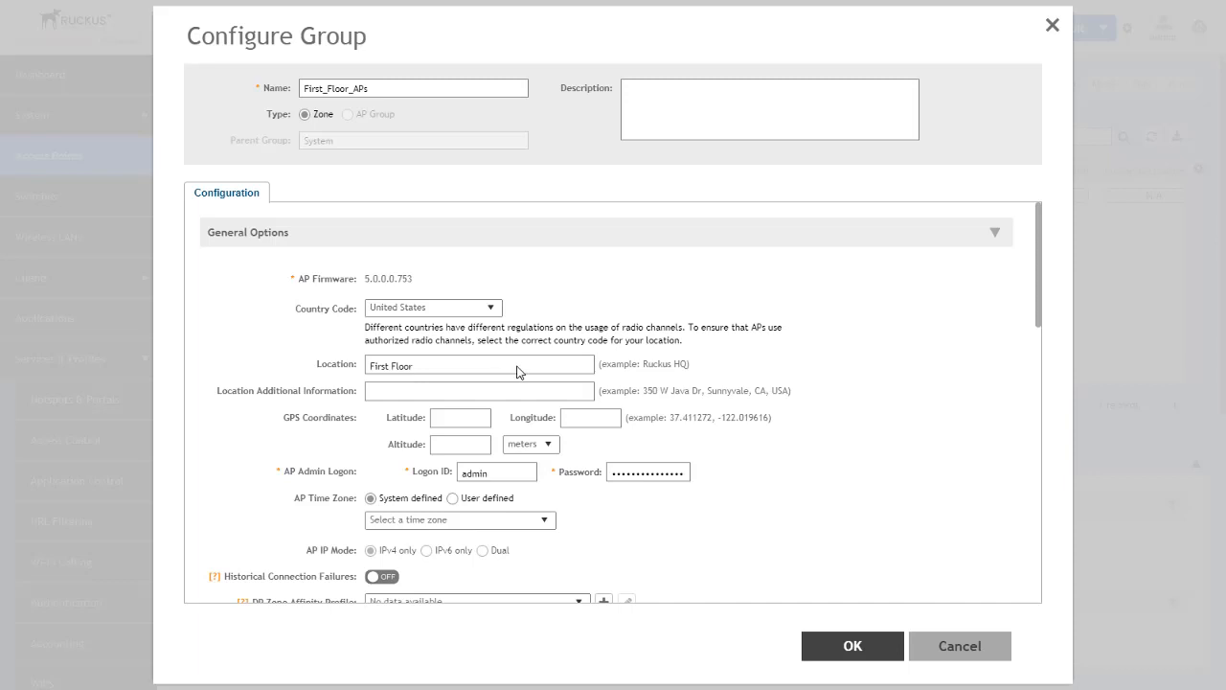
{"action": "left_click_drag", "start_coordinate": [1040, 270], "coordinate": [1038, 537]}
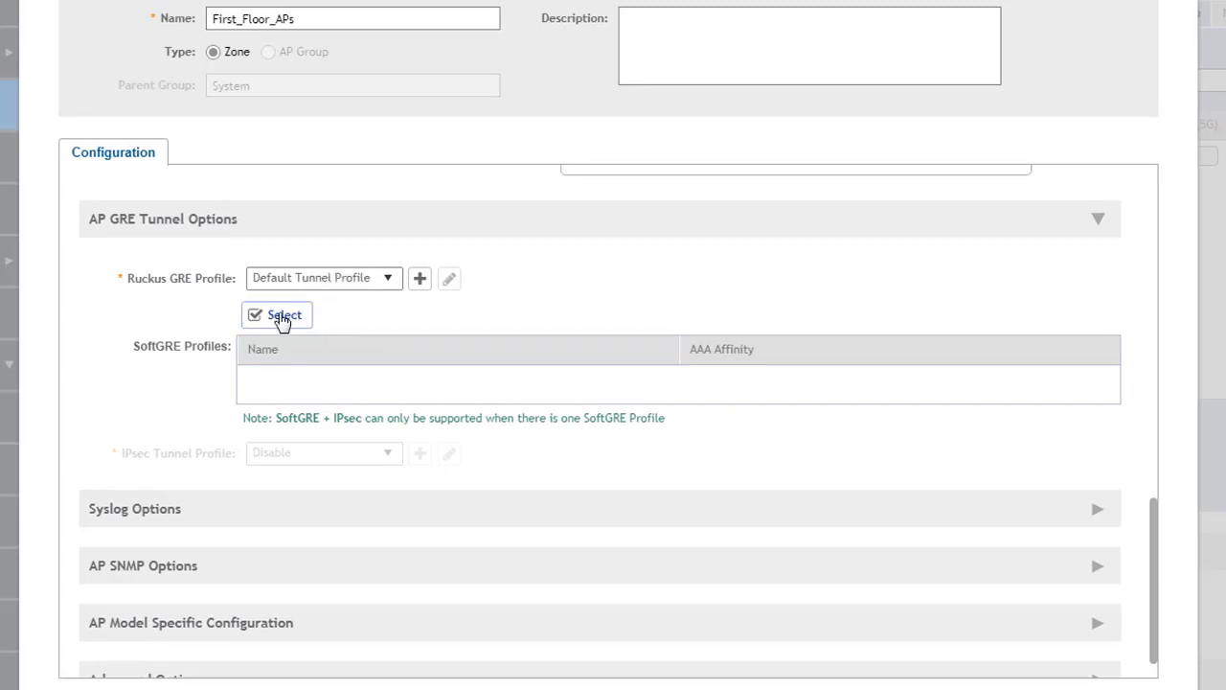
{"action": "left_click", "coordinate": [285, 315]}
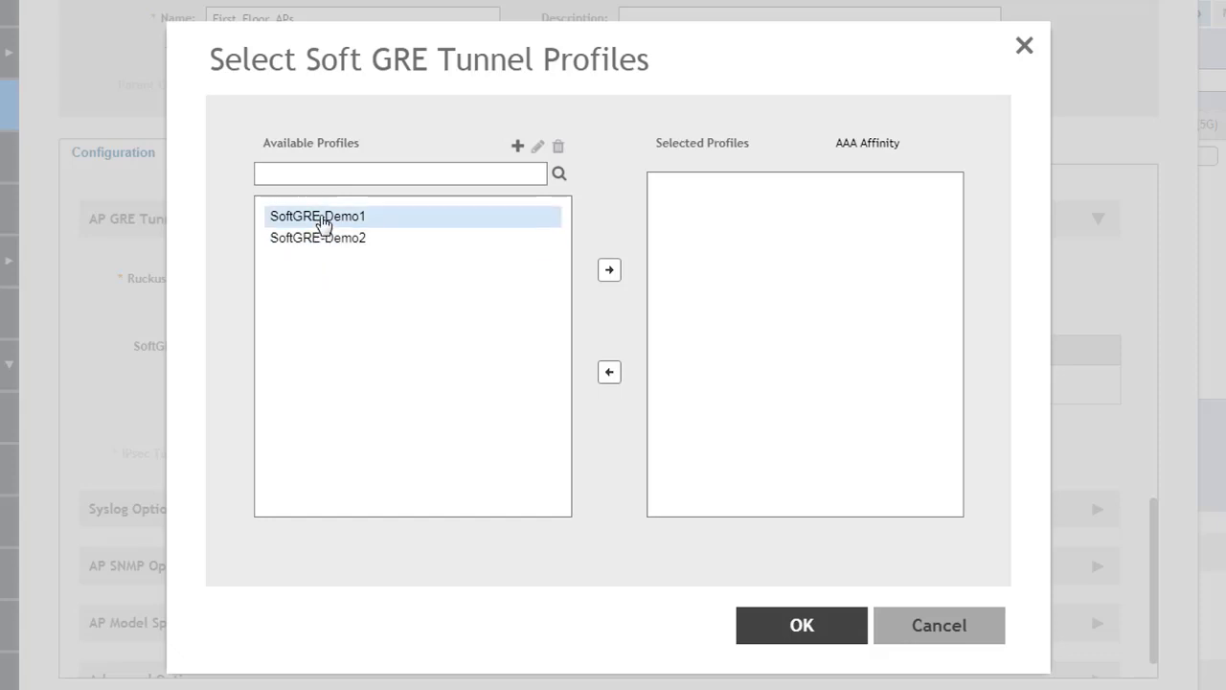
{"action": "left_click", "coordinate": [320, 219]}
{"action": "left_click", "coordinate": [610, 271]}
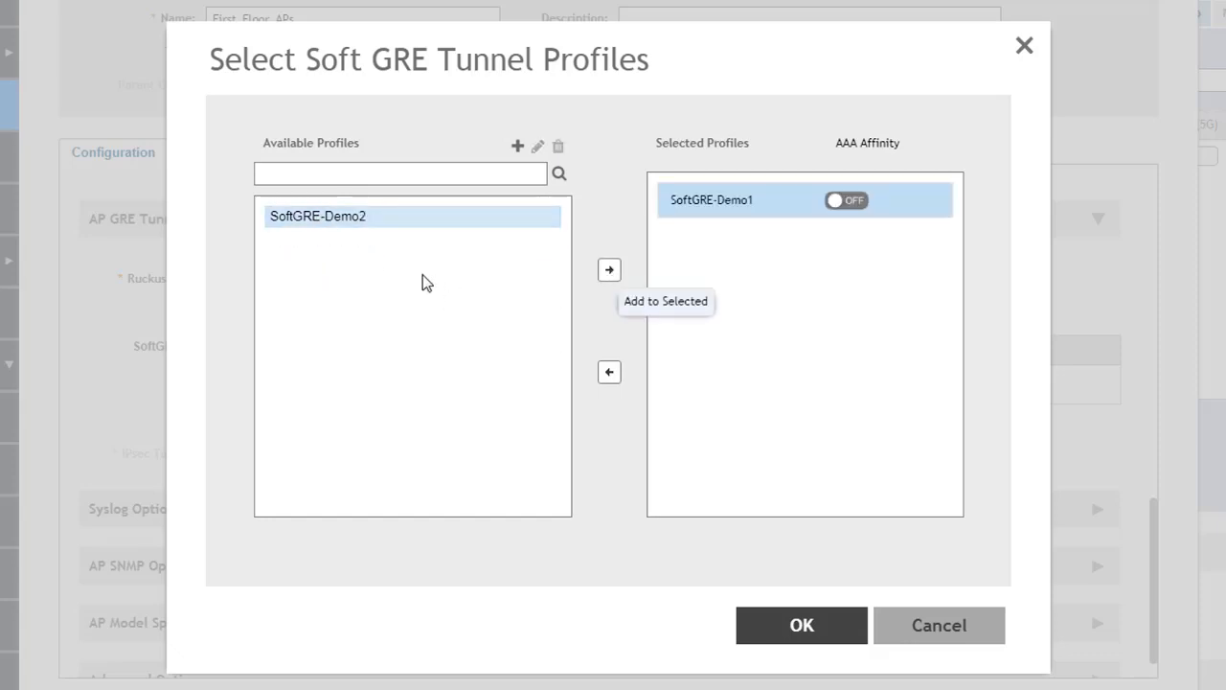
{"action": "left_click", "coordinate": [344, 227]}
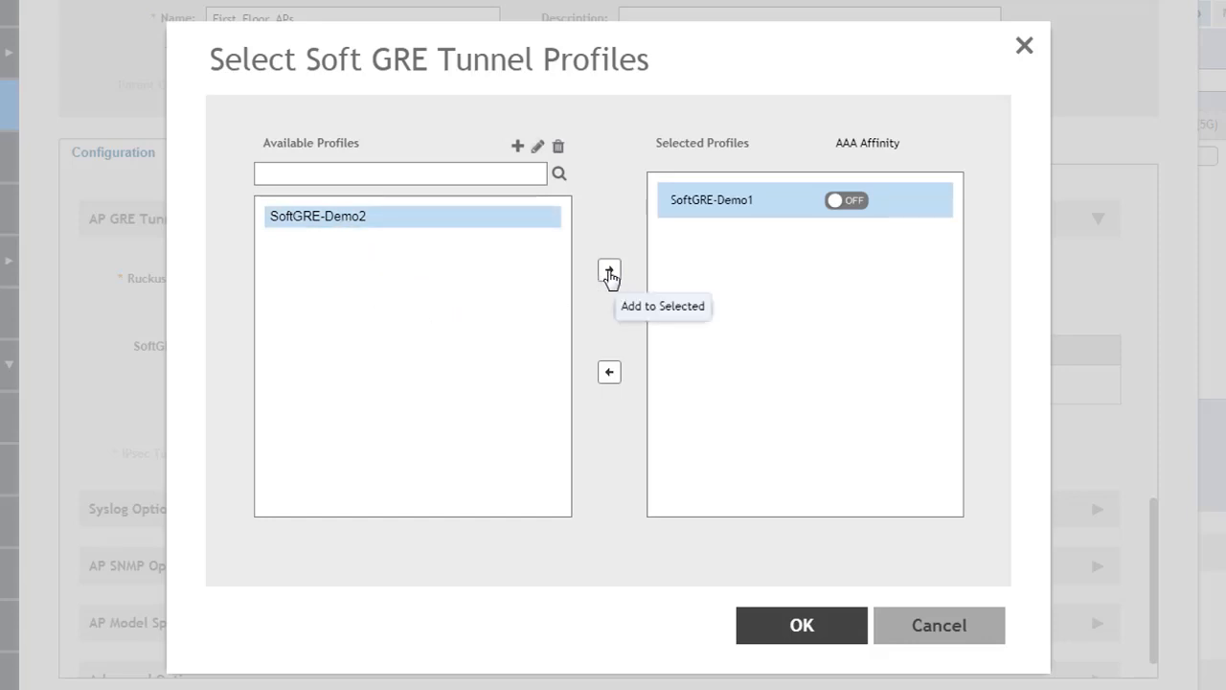
{"action": "left_click", "coordinate": [609, 273]}
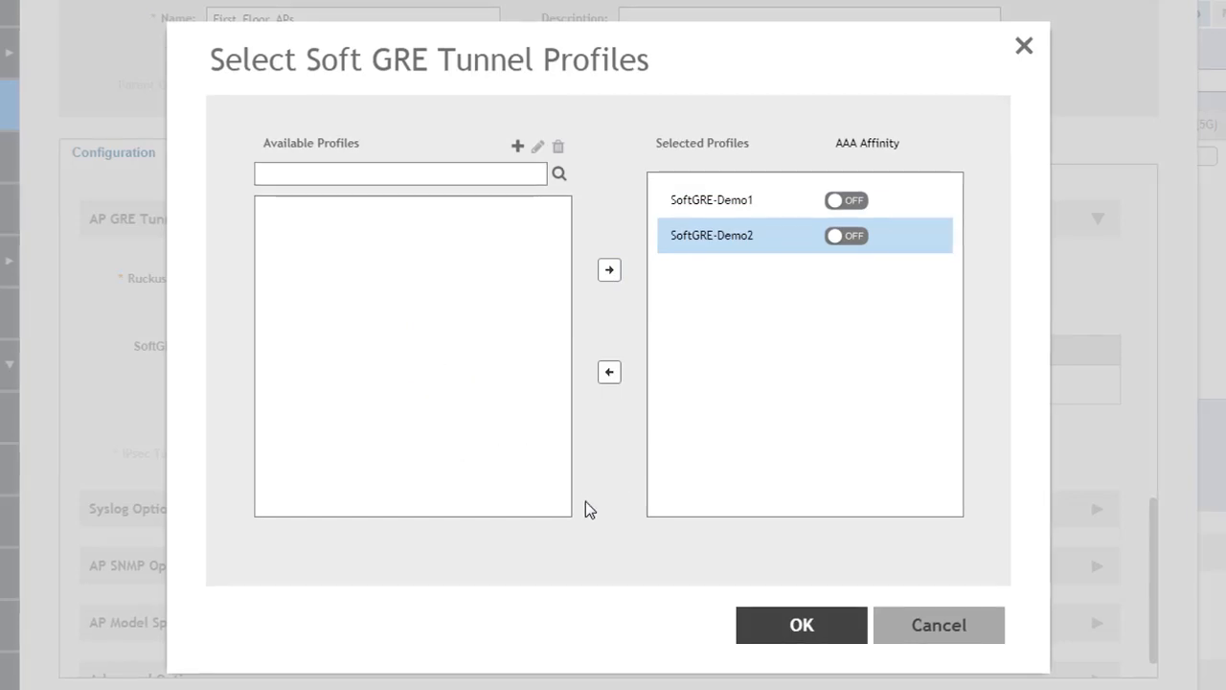
{"action": "left_click", "coordinate": [781, 599]}
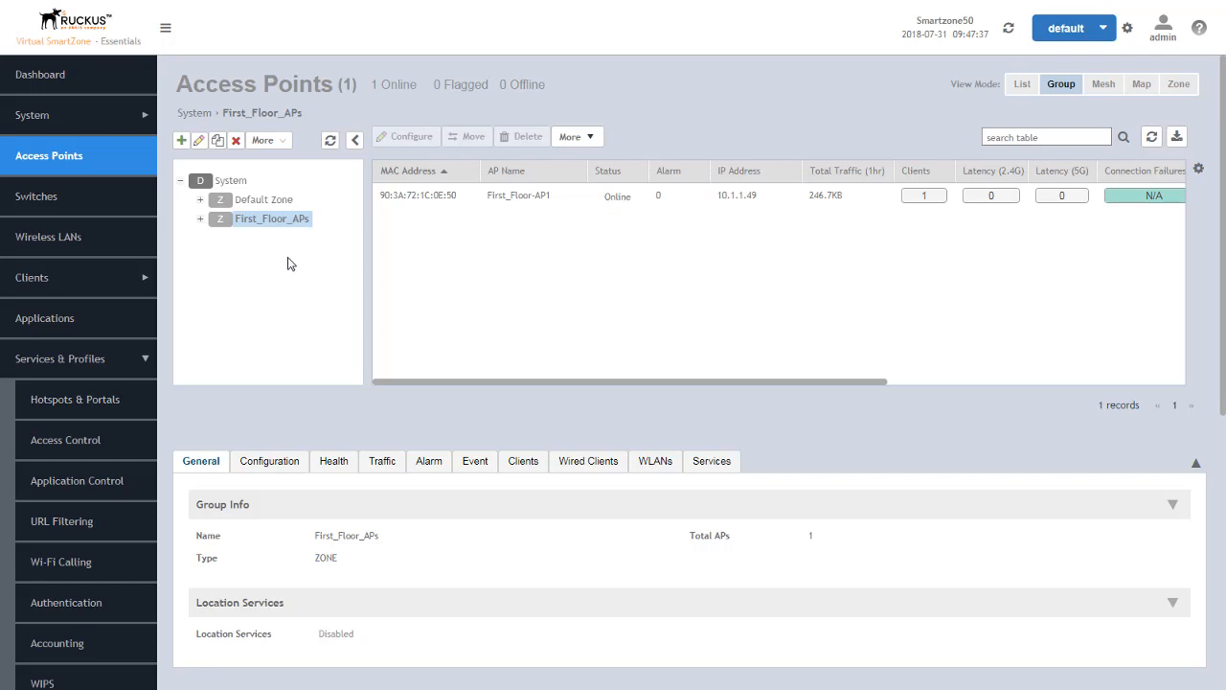
- Start a new wireless LAN in the First_Floor_APs zone with SoftGRE-Demo as its name and SSID
{"action": "left_click", "coordinate": [55, 246]}
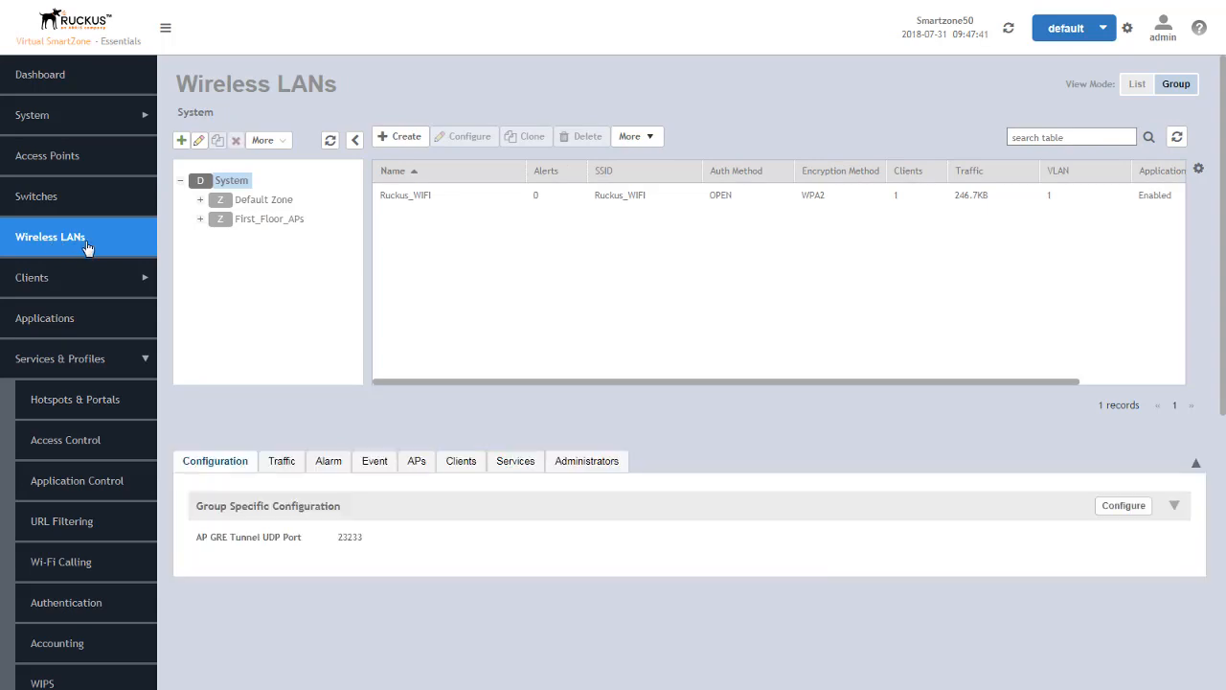
{"action": "left_click", "coordinate": [259, 220]}
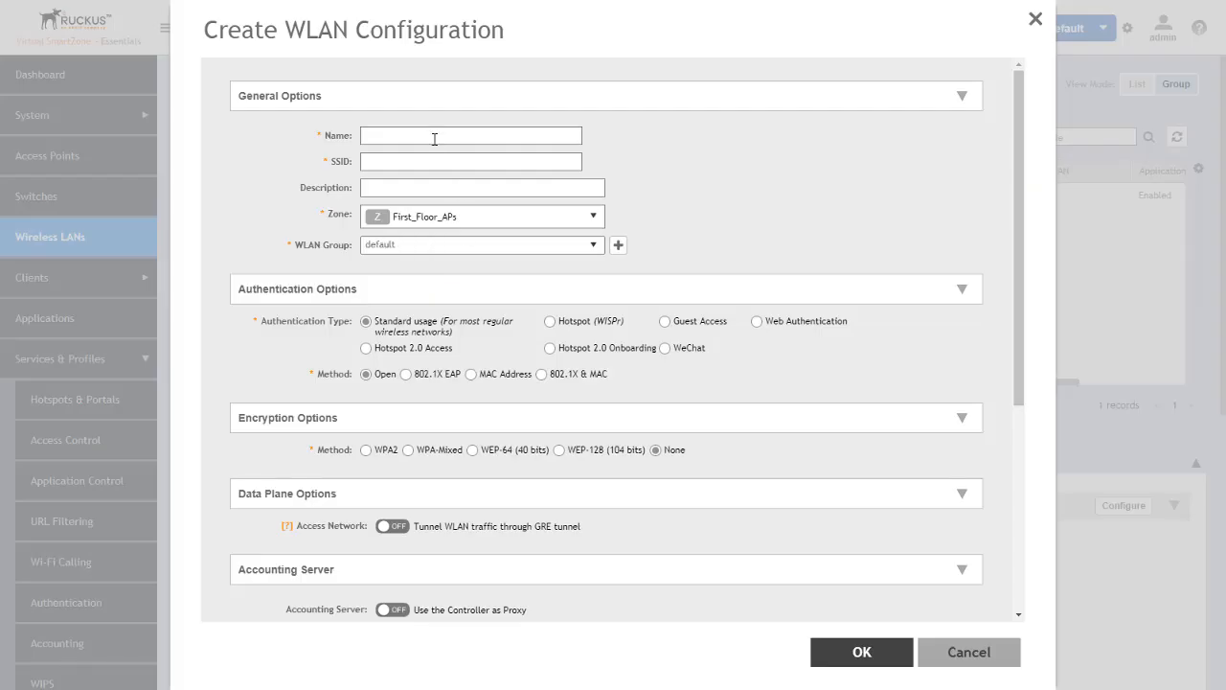
{"action": "type", "text": "Soft"}
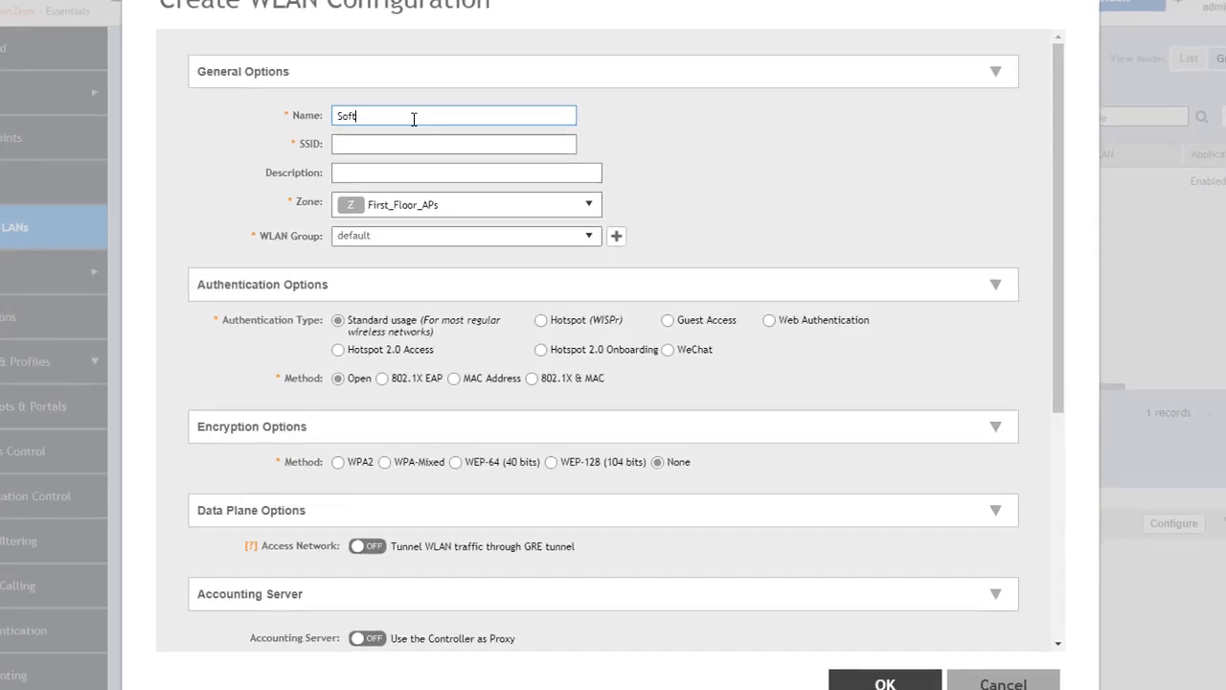
{"action": "type", "text": "GRE-D"}
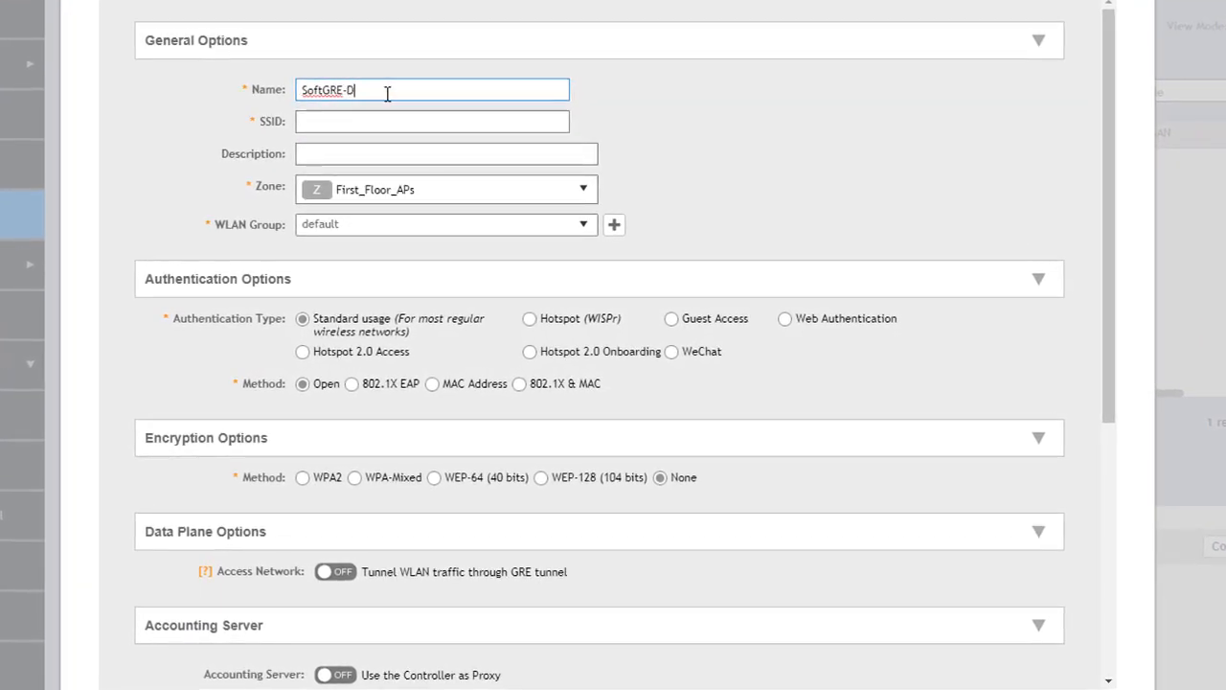
{"action": "type", "text": "emo"}
{"action": "key", "text": "Tab"}
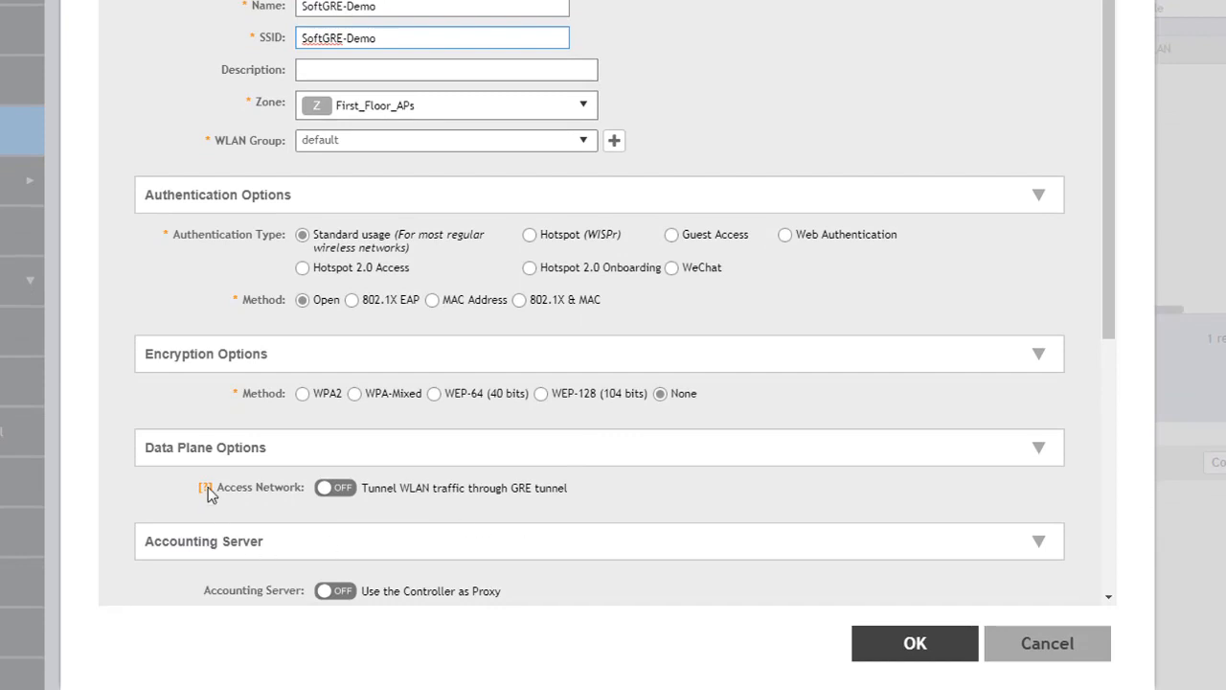
- Enable tunneling of the new WLAN's traffic with the SoftGRE-Demo1 GRE tunnel profile and save the WLAN
{"action": "left_click", "coordinate": [335, 487]}
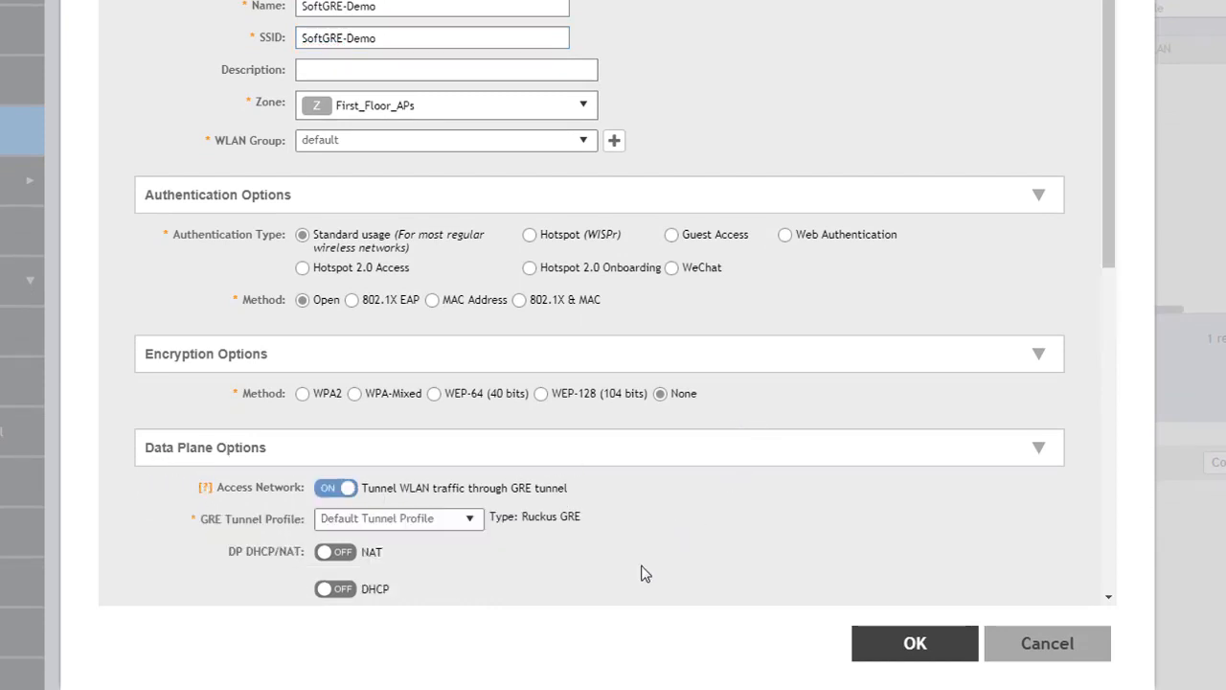
{"action": "left_click_drag", "start_coordinate": [1111, 224], "coordinate": [1102, 353]}
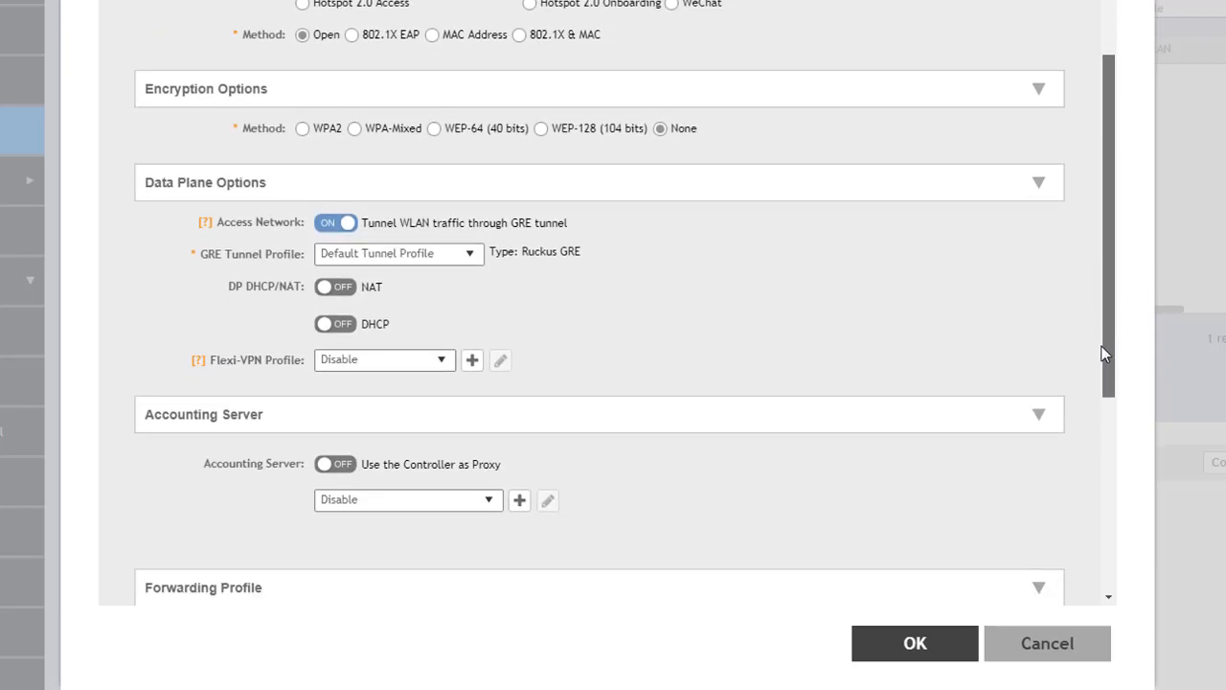
{"action": "left_click", "coordinate": [472, 254]}
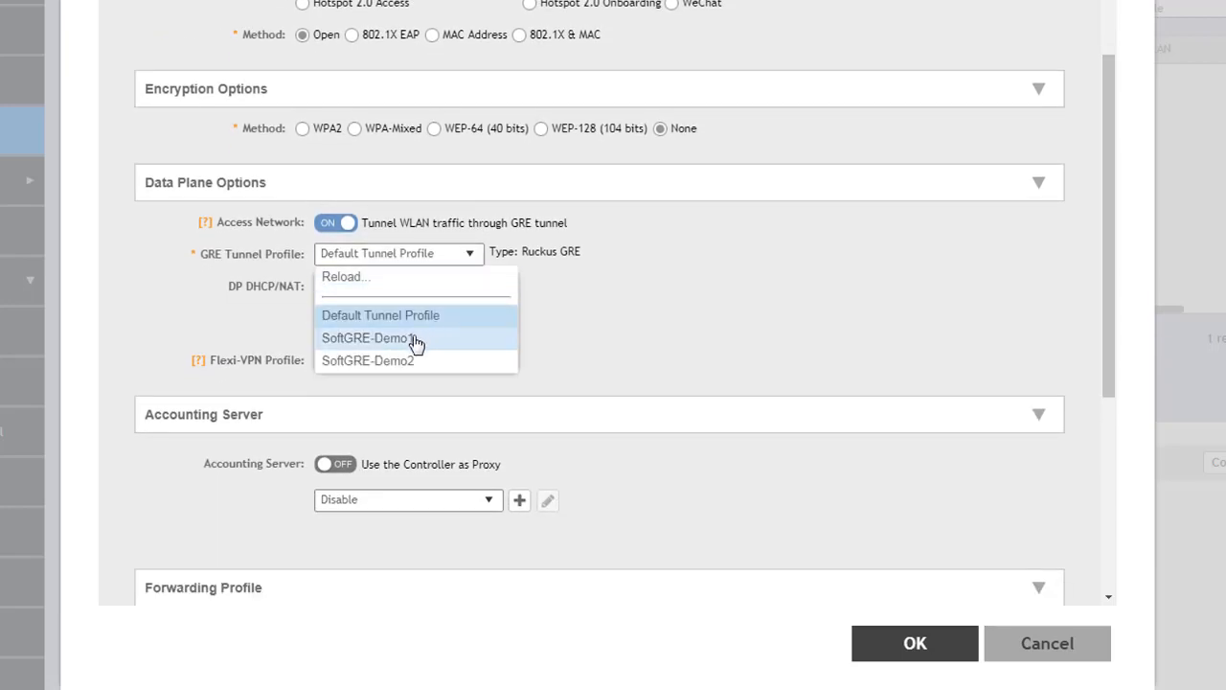
{"action": "left_click", "coordinate": [367, 339]}
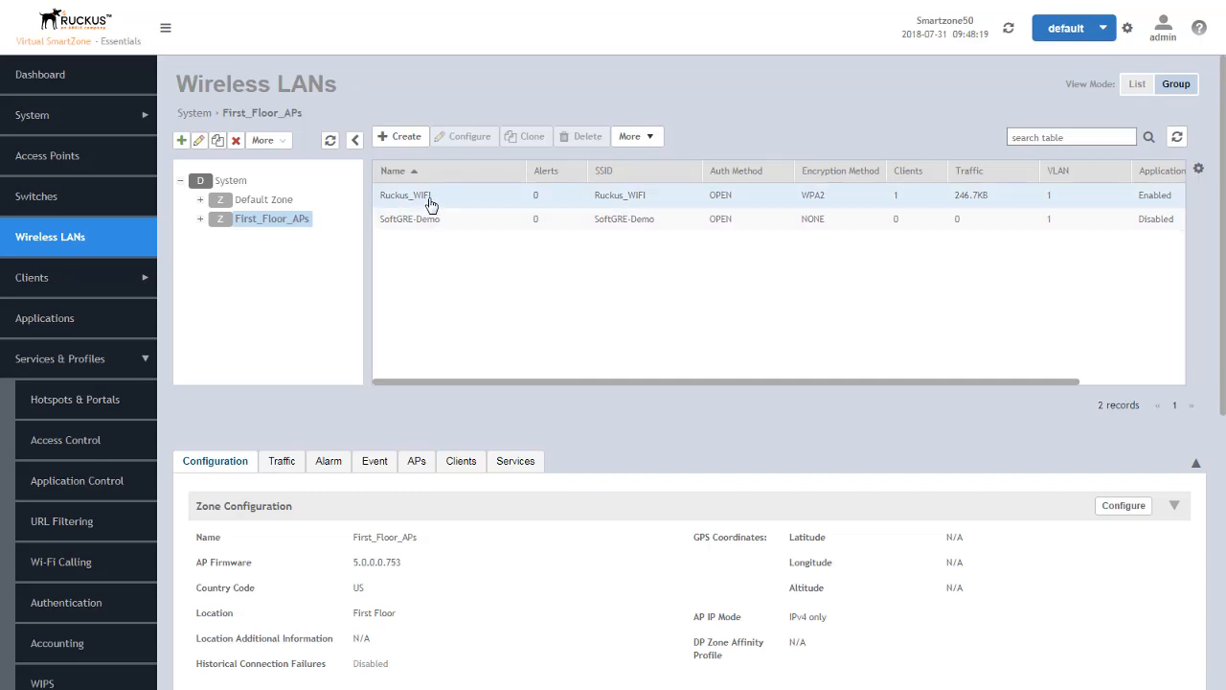
- Enable GRE tunneling on the Ruckus_WIFI WLAN with the SoftGRE-Demo2 profile, and check the Tunneled column of the WLAN list
{"action": "left_click", "coordinate": [420, 197]}
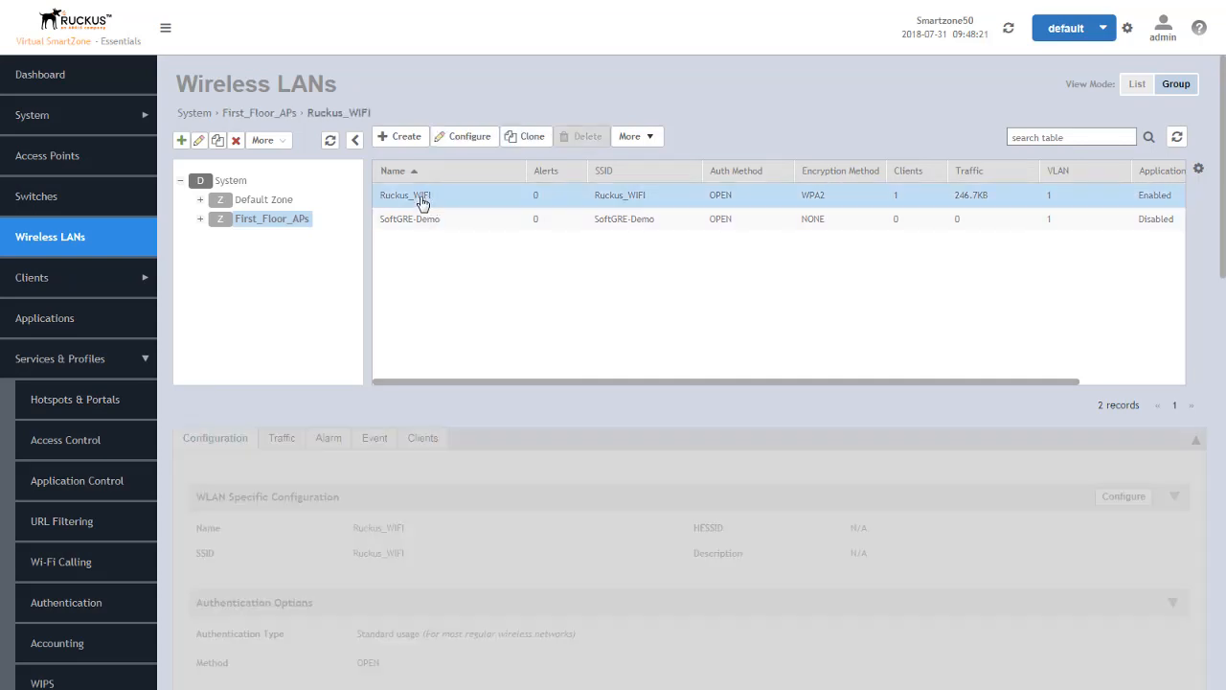
{"action": "left_click", "coordinate": [470, 138]}
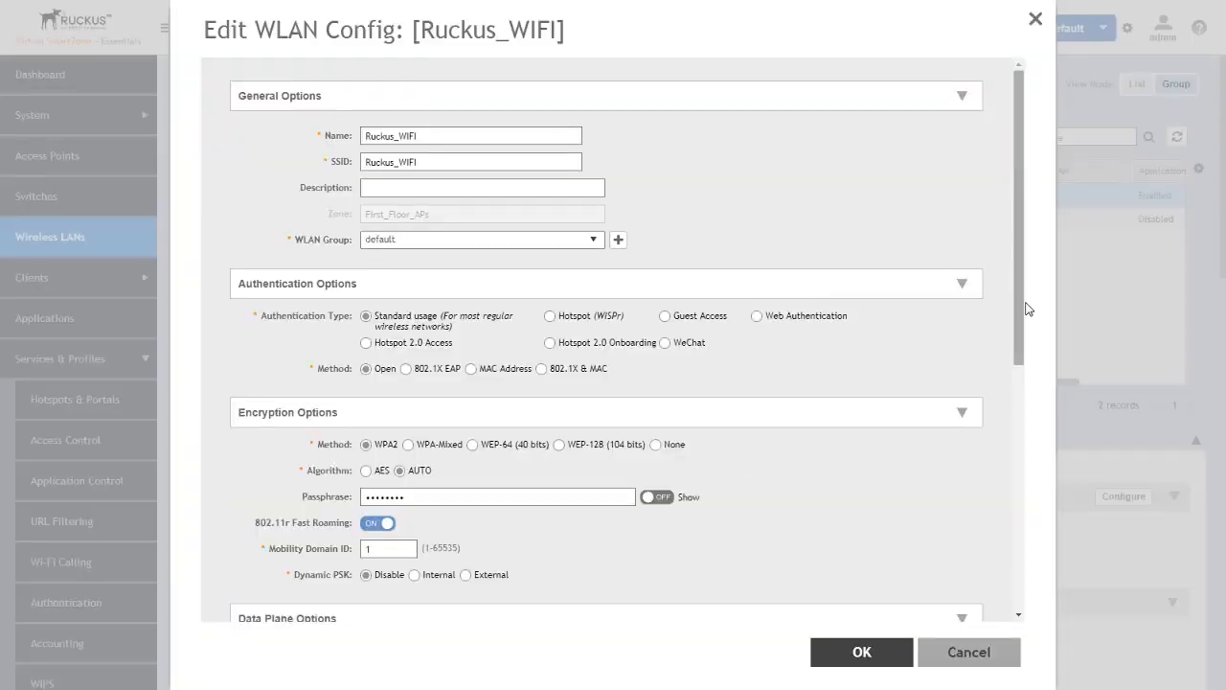
{"action": "left_click_drag", "start_coordinate": [1023, 308], "coordinate": [632, 457]}
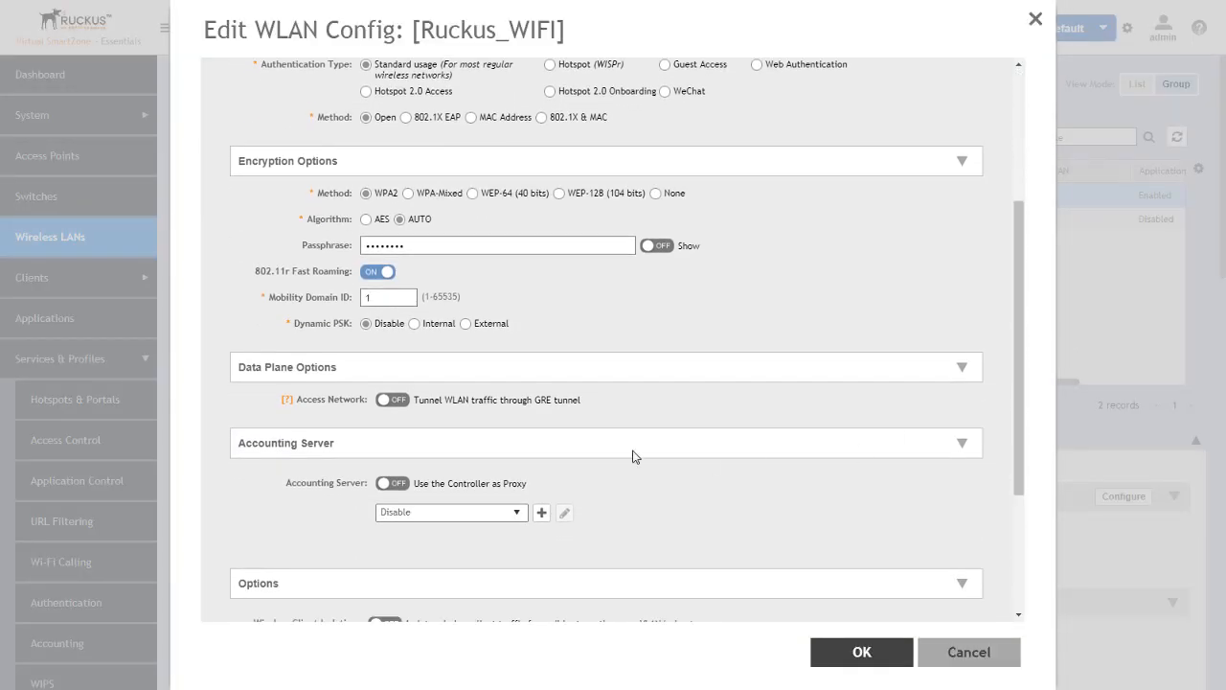
{"action": "left_click", "coordinate": [393, 400]}
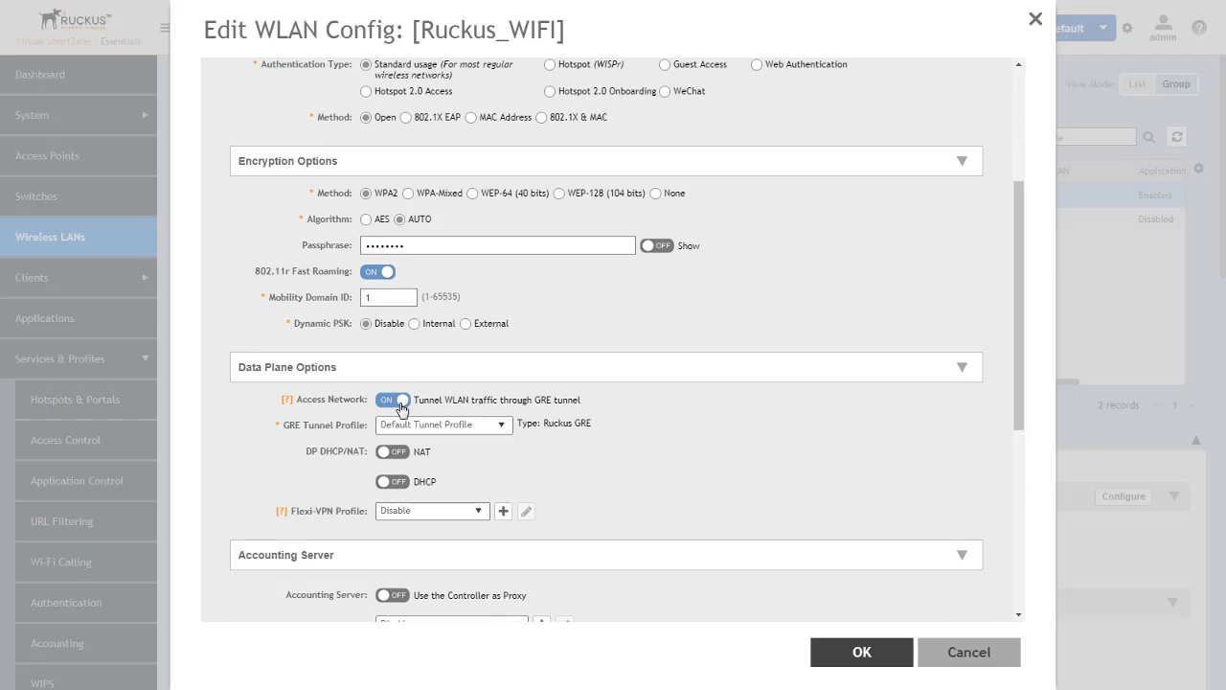
{"action": "left_click", "coordinate": [501, 428]}
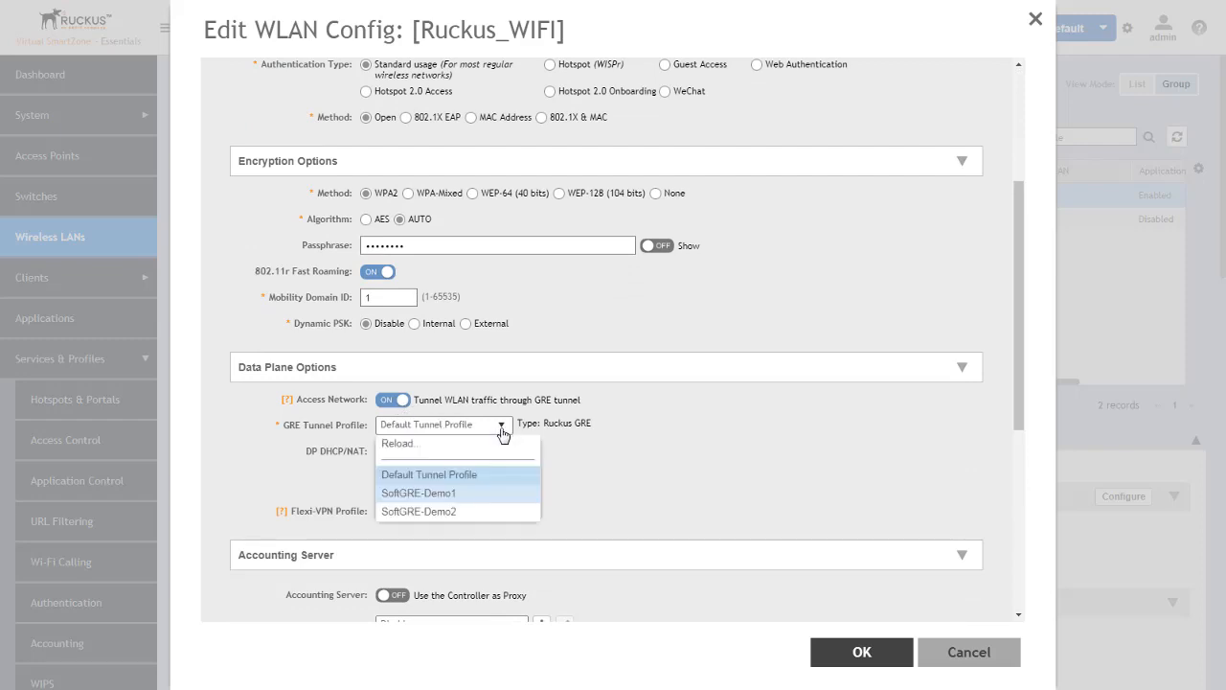
{"action": "left_click", "coordinate": [469, 512]}
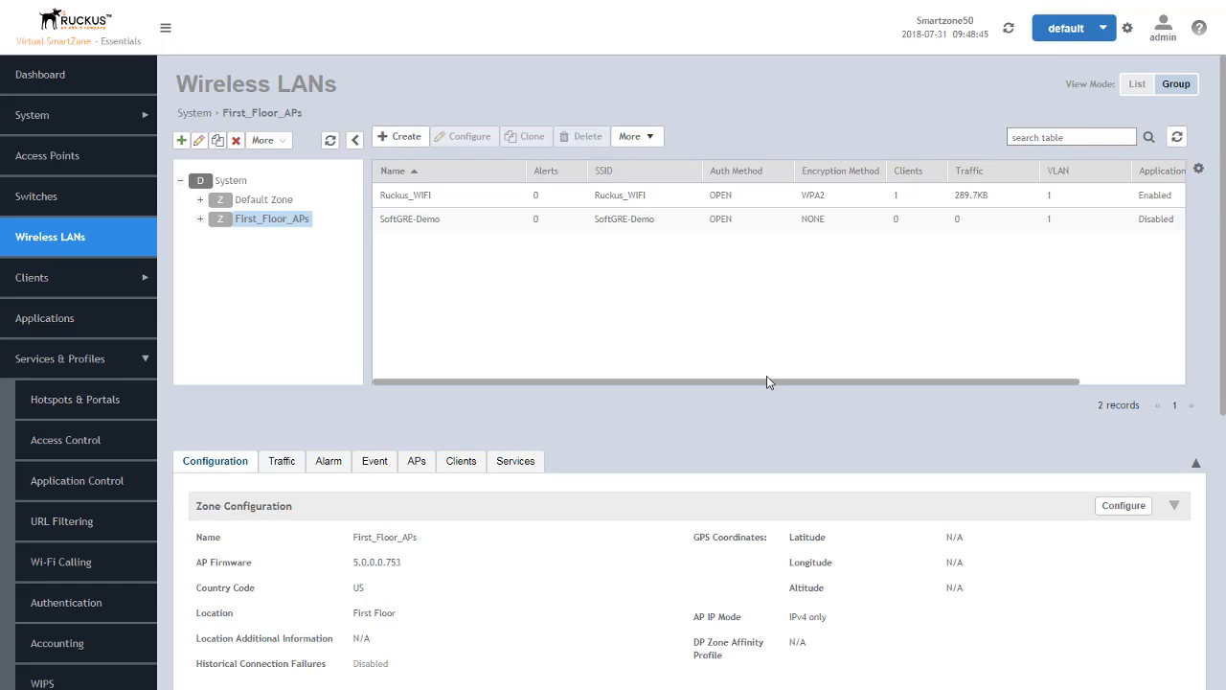
{"action": "left_click_drag", "start_coordinate": [772, 382], "coordinate": [898, 410]}
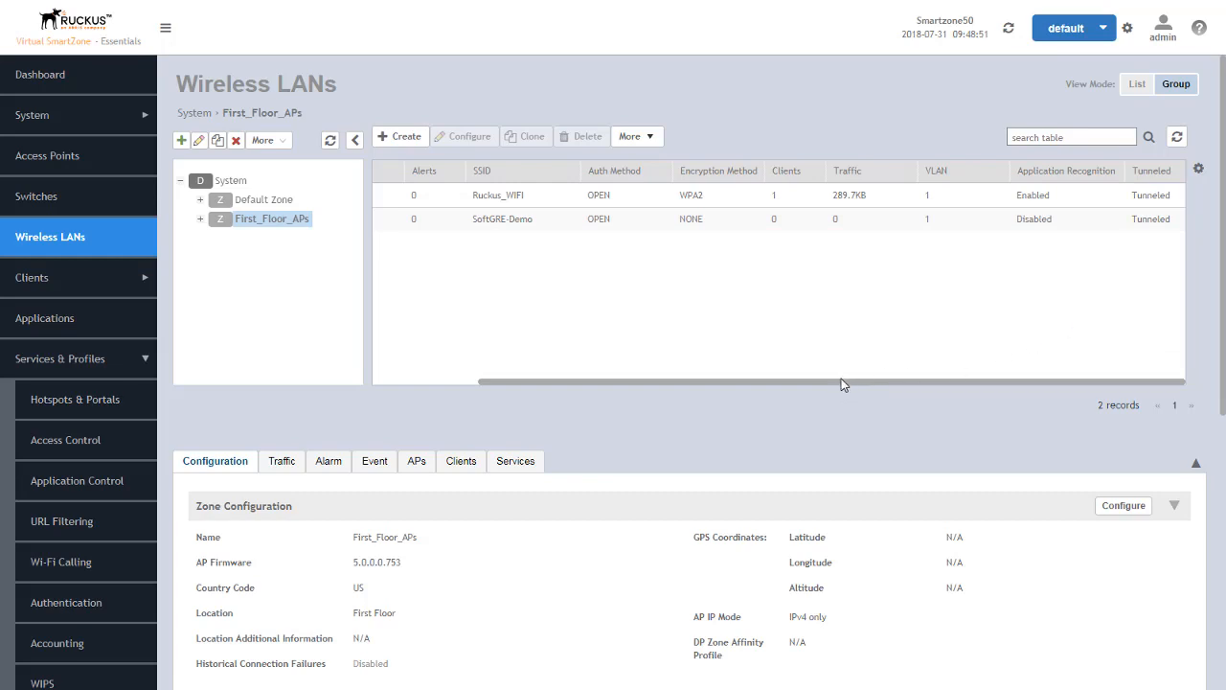
{"action": "left_click_drag", "start_coordinate": [843, 384], "coordinate": [692, 406]}
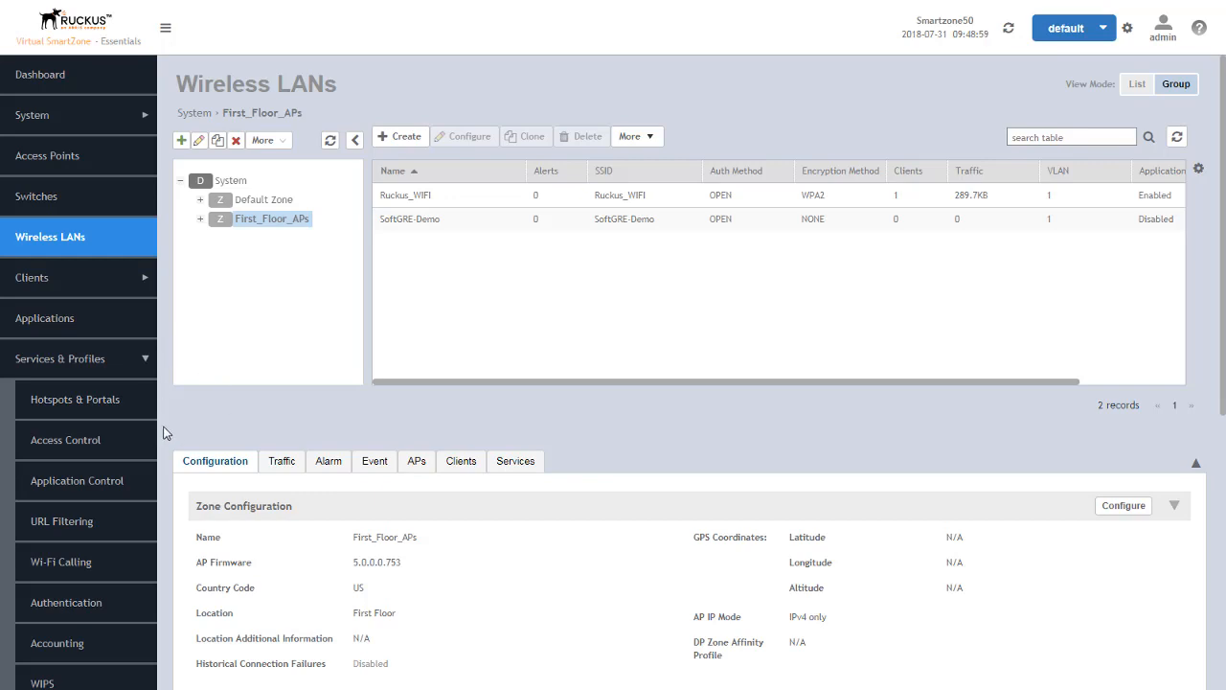
- Start a new Ethernet port profile in the First_Floor_APs zone, named SoftGRE-Ethernet_demo with type Access Port
{"action": "scroll", "coordinate": [169, 421], "scroll_direction": "down", "scroll_amount": 3}
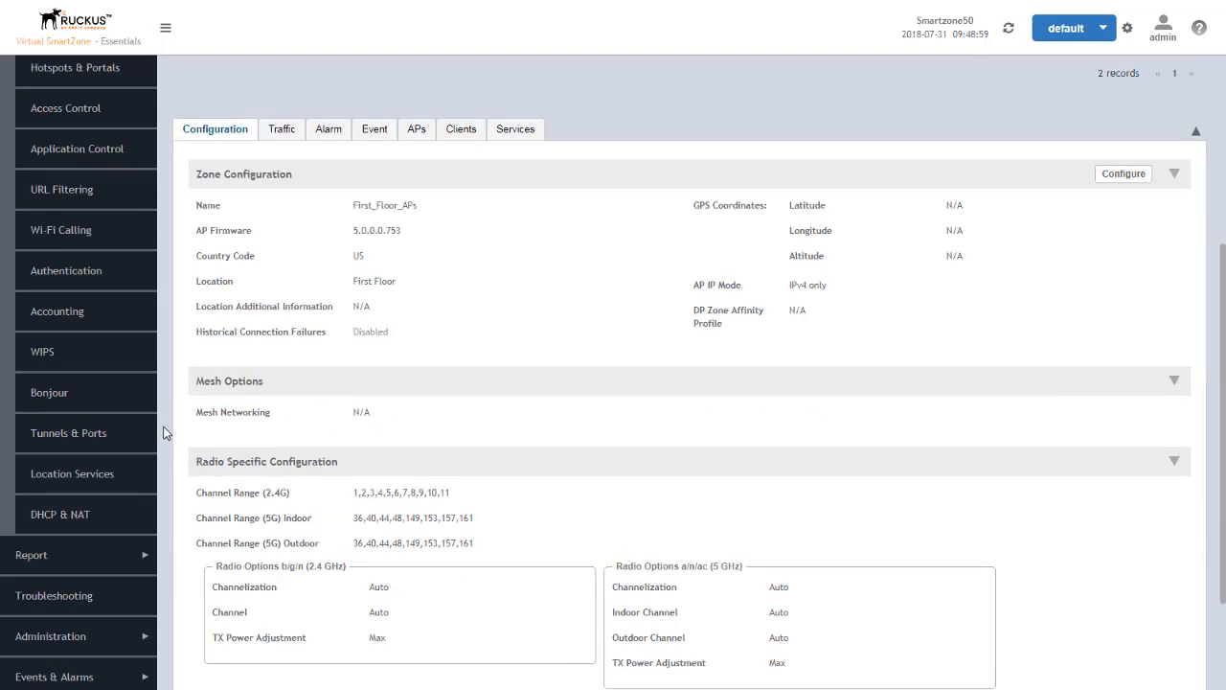
{"action": "left_click", "coordinate": [66, 434]}
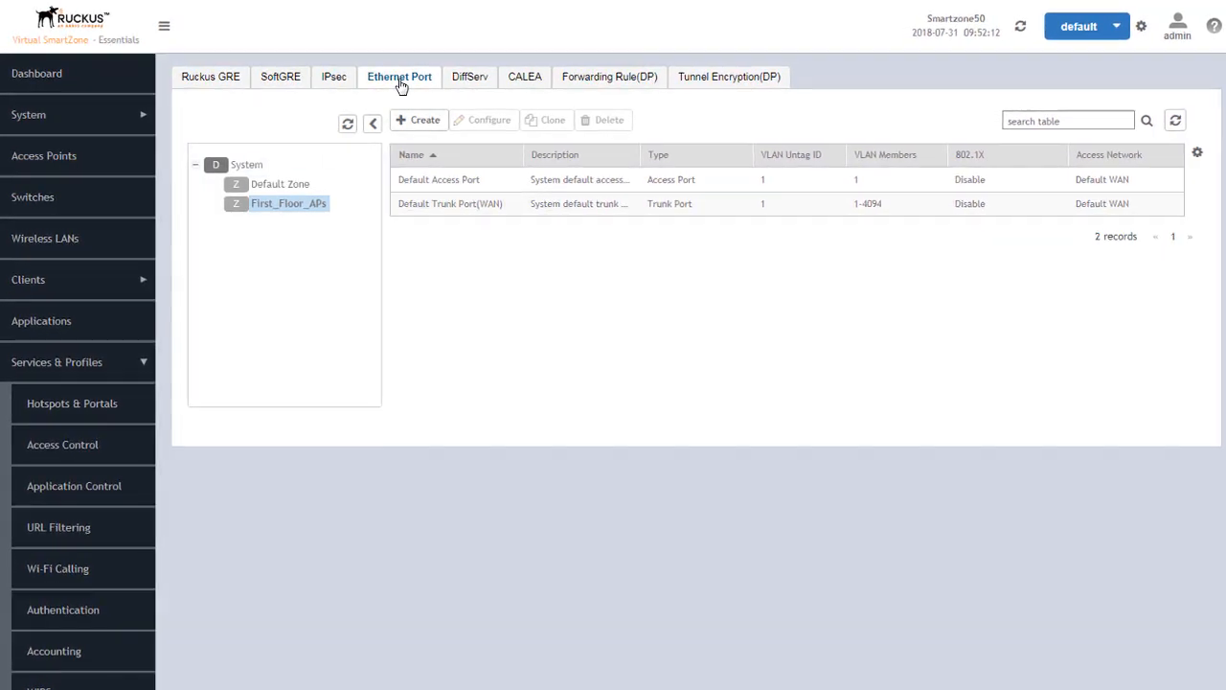
{"action": "left_click", "coordinate": [427, 119]}
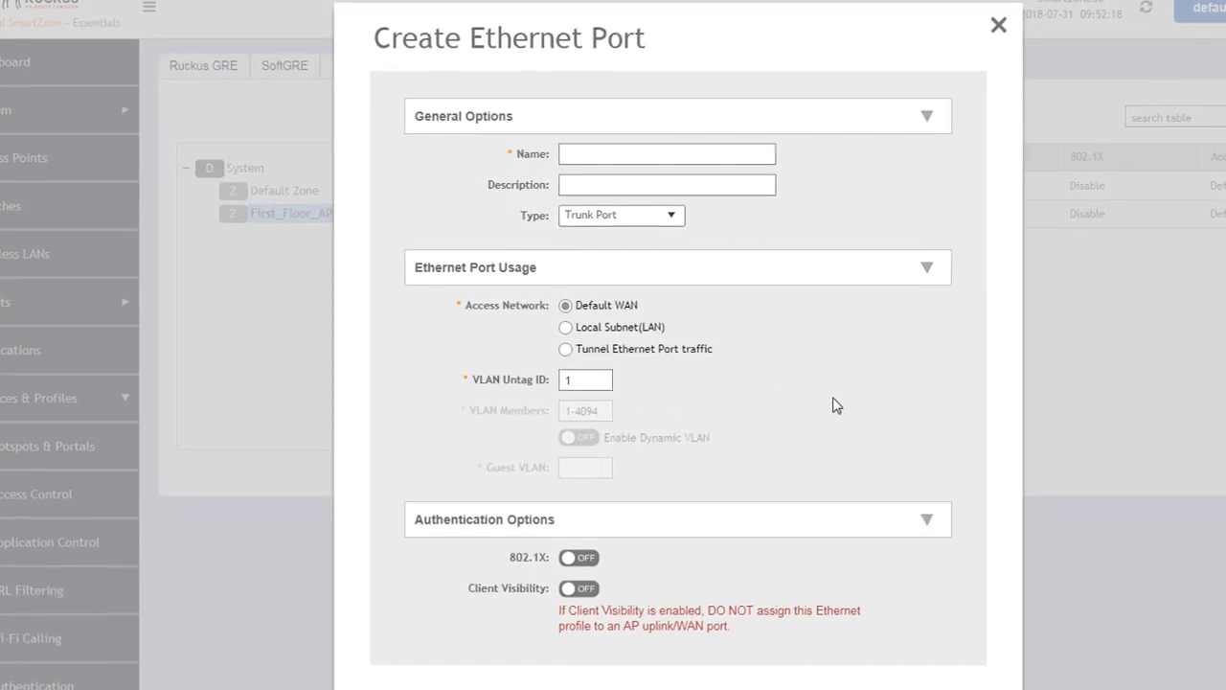
{"action": "left_click", "coordinate": [639, 154]}
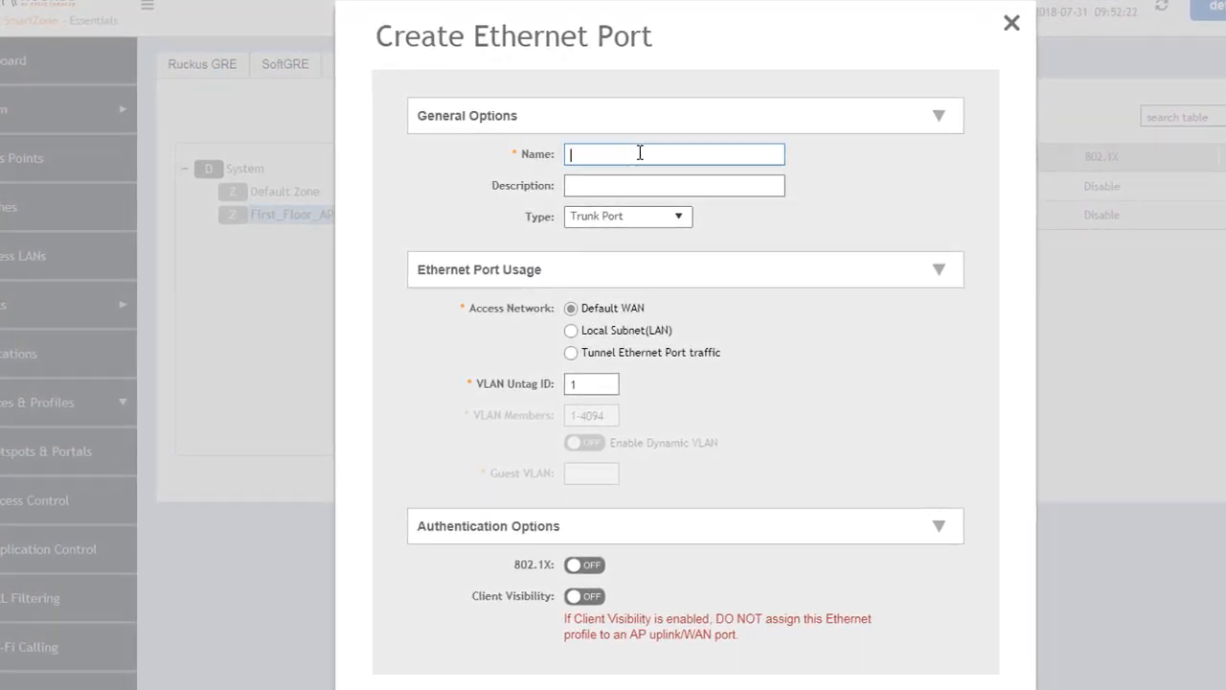
{"action": "type", "text": "SoftGRE-Ethernet_demo"}
{"action": "left_click", "coordinate": [684, 224]}
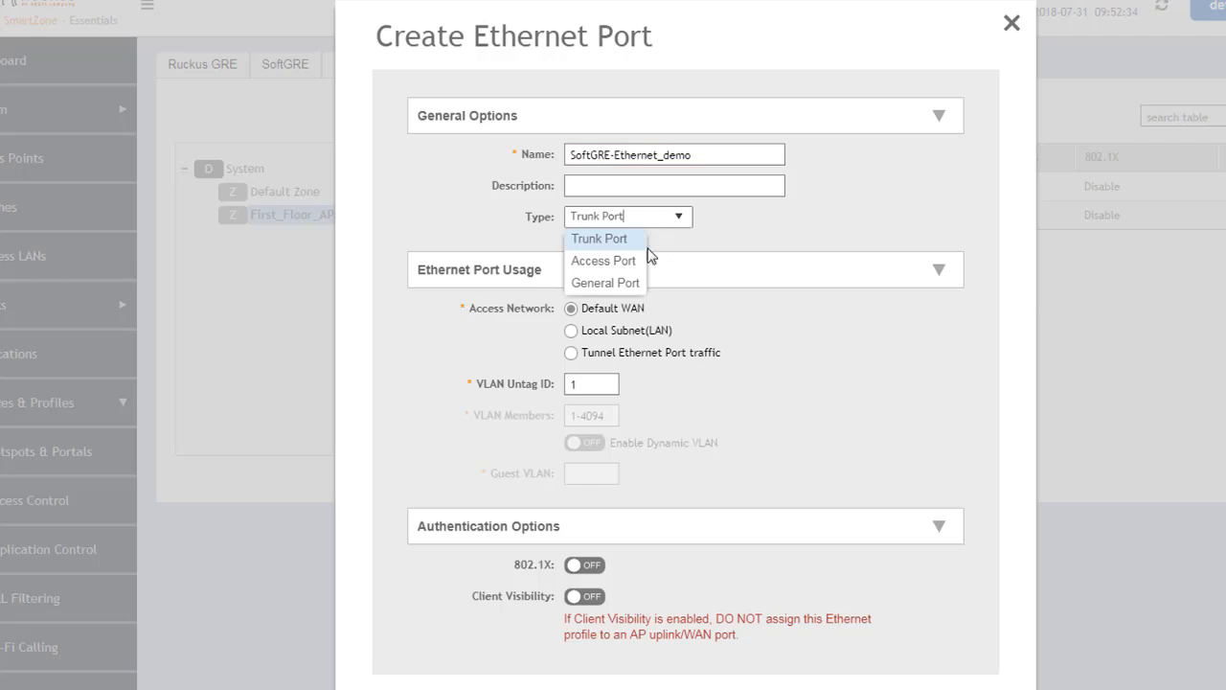
{"action": "left_click", "coordinate": [611, 268]}
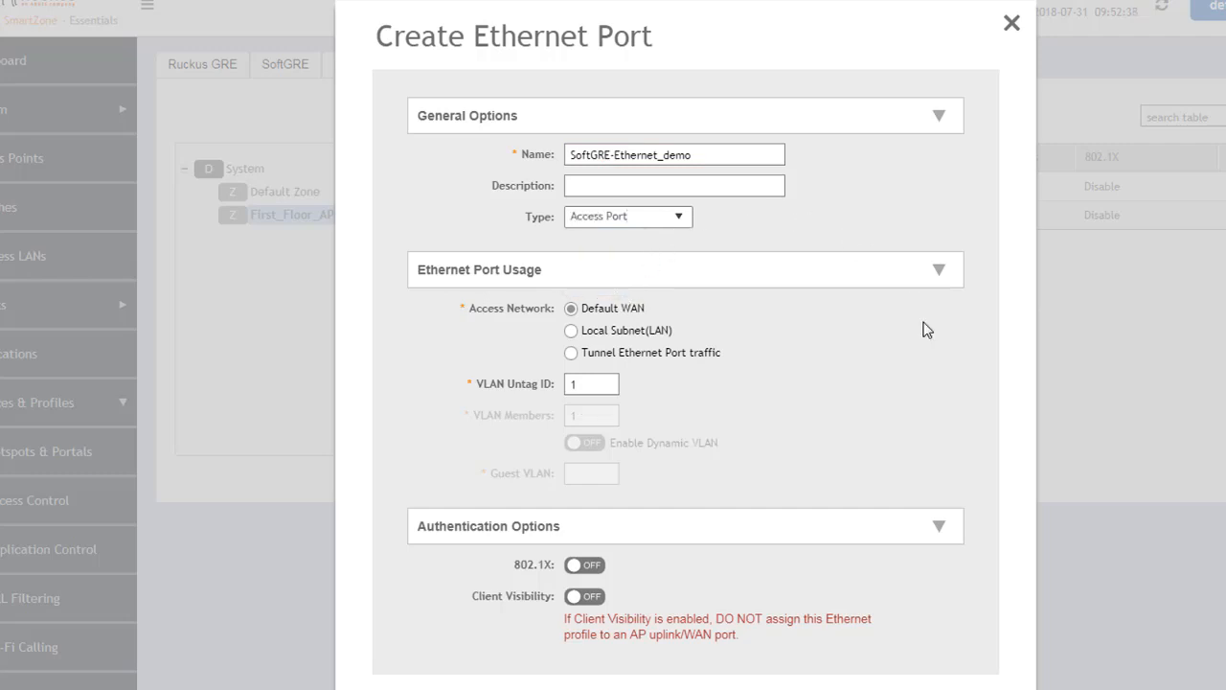
- Tunnel the Ethernet port traffic of the new profile with the SoftGRE-Demo1 GRE tunnel profile and save it
{"action": "left_click", "coordinate": [571, 354]}
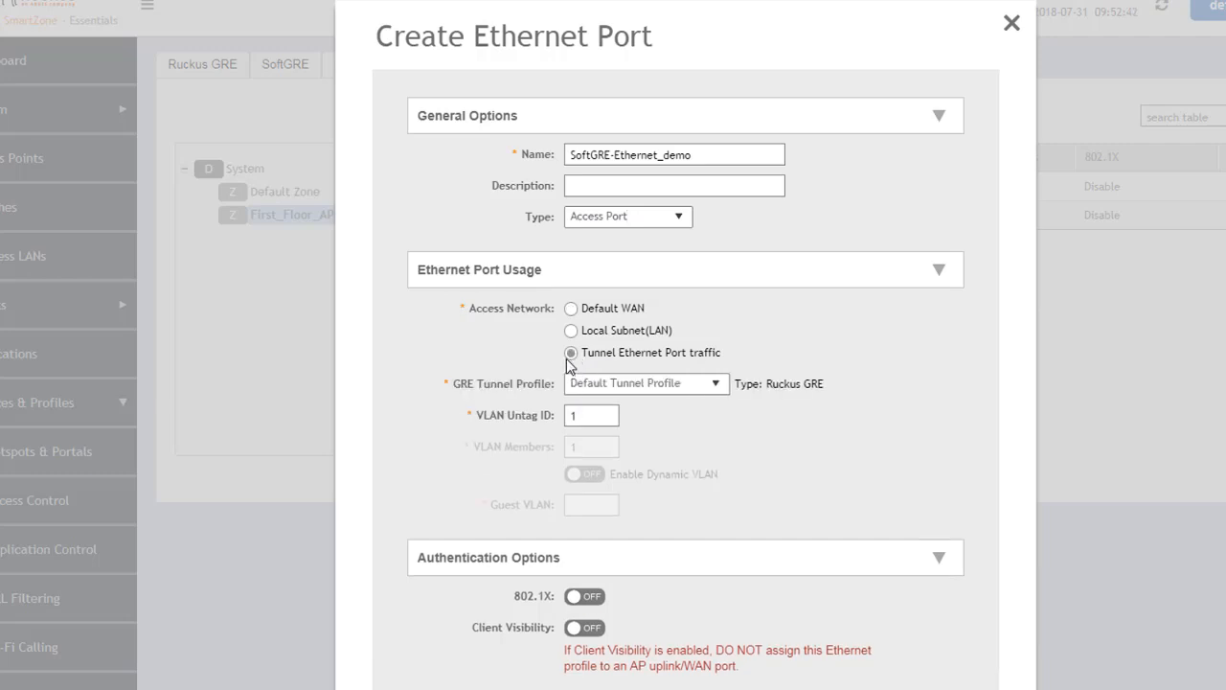
{"action": "left_click", "coordinate": [716, 385]}
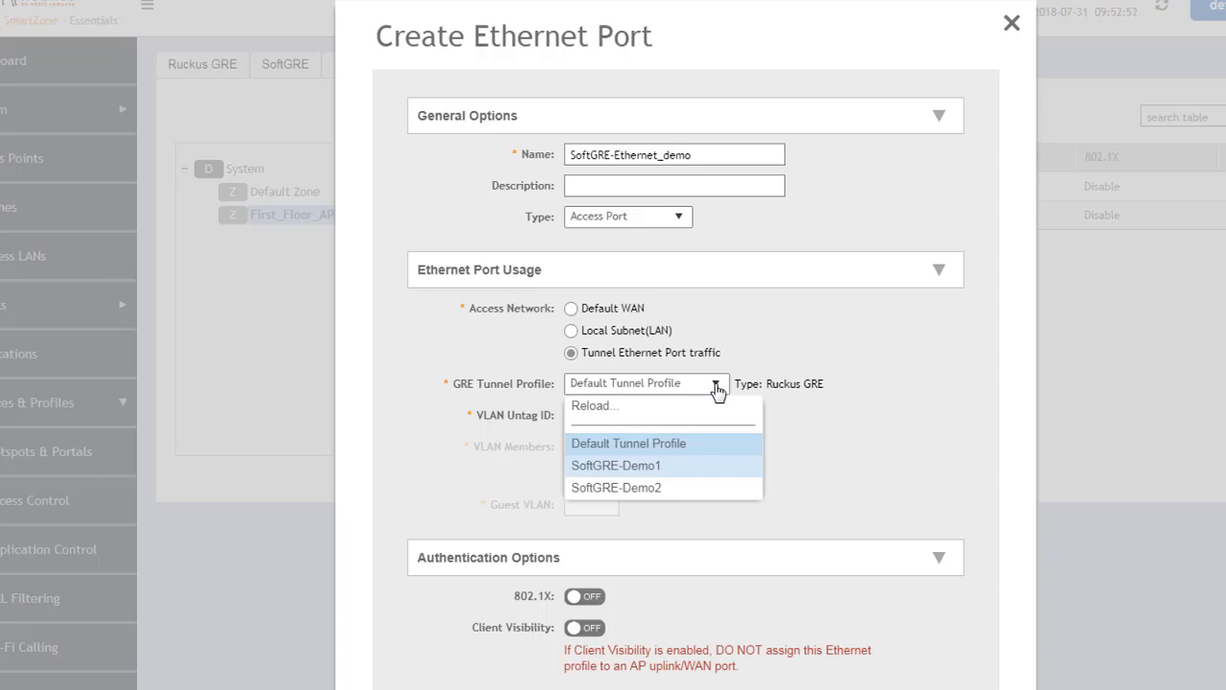
{"action": "left_click", "coordinate": [718, 389]}
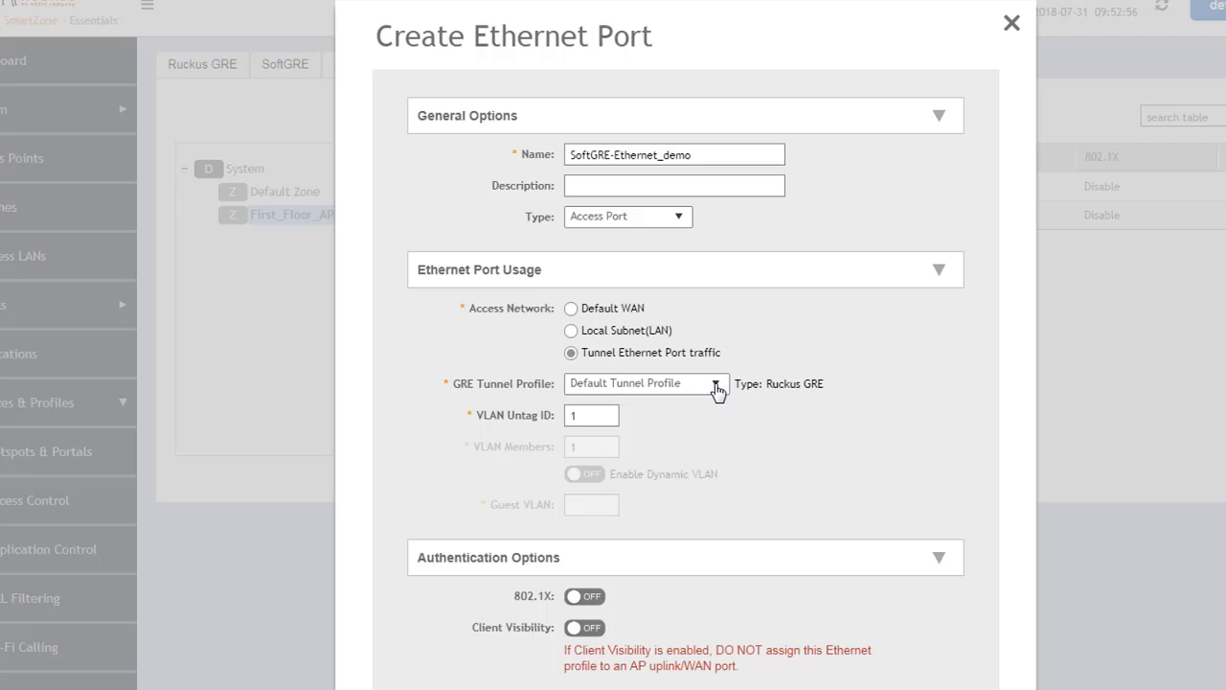
{"action": "left_click", "coordinate": [718, 389]}
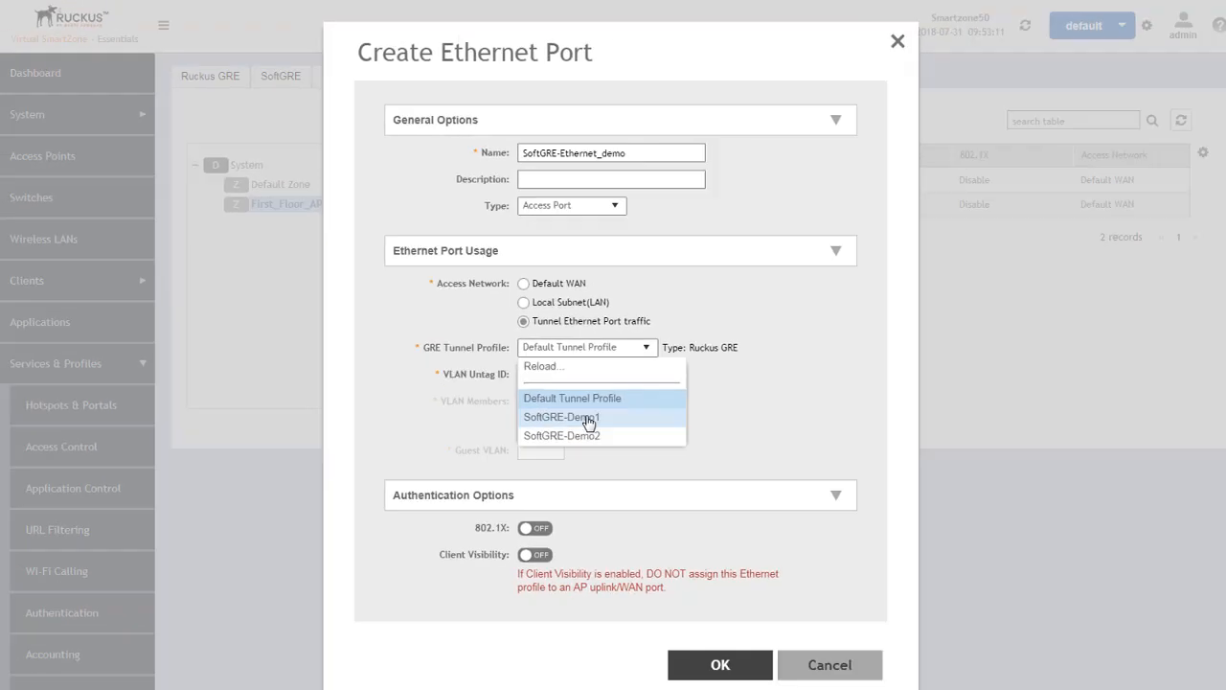
{"action": "left_click", "coordinate": [640, 424]}
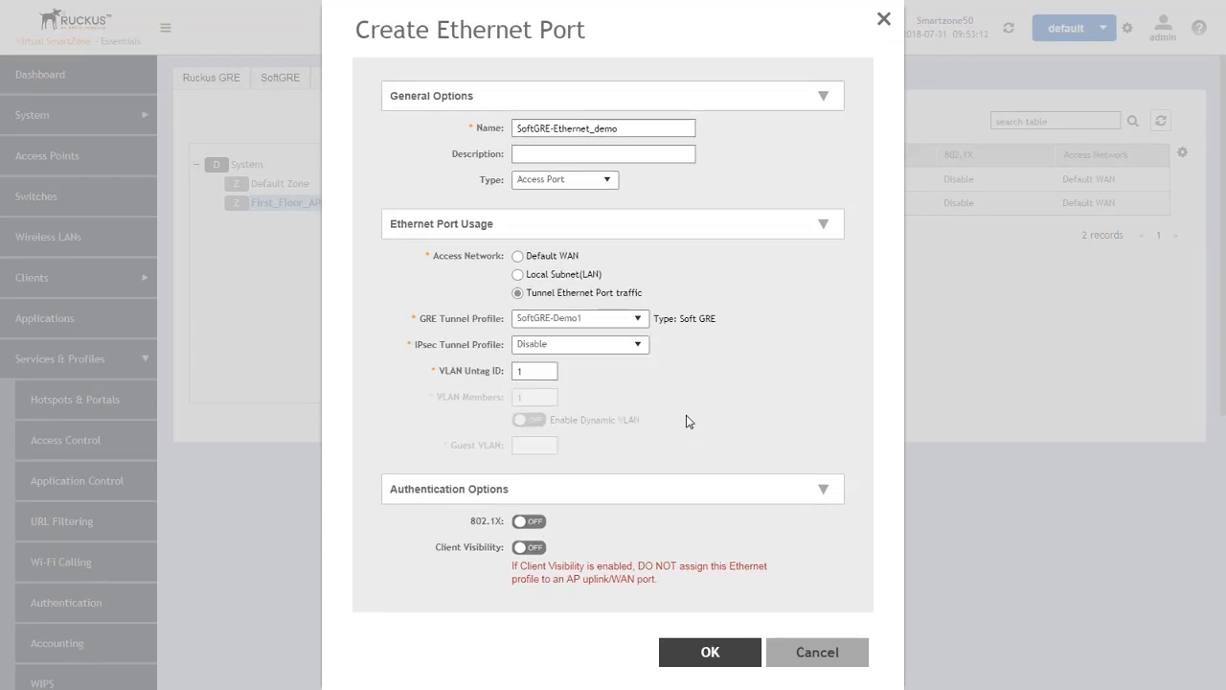
{"action": "left_click", "coordinate": [700, 653]}
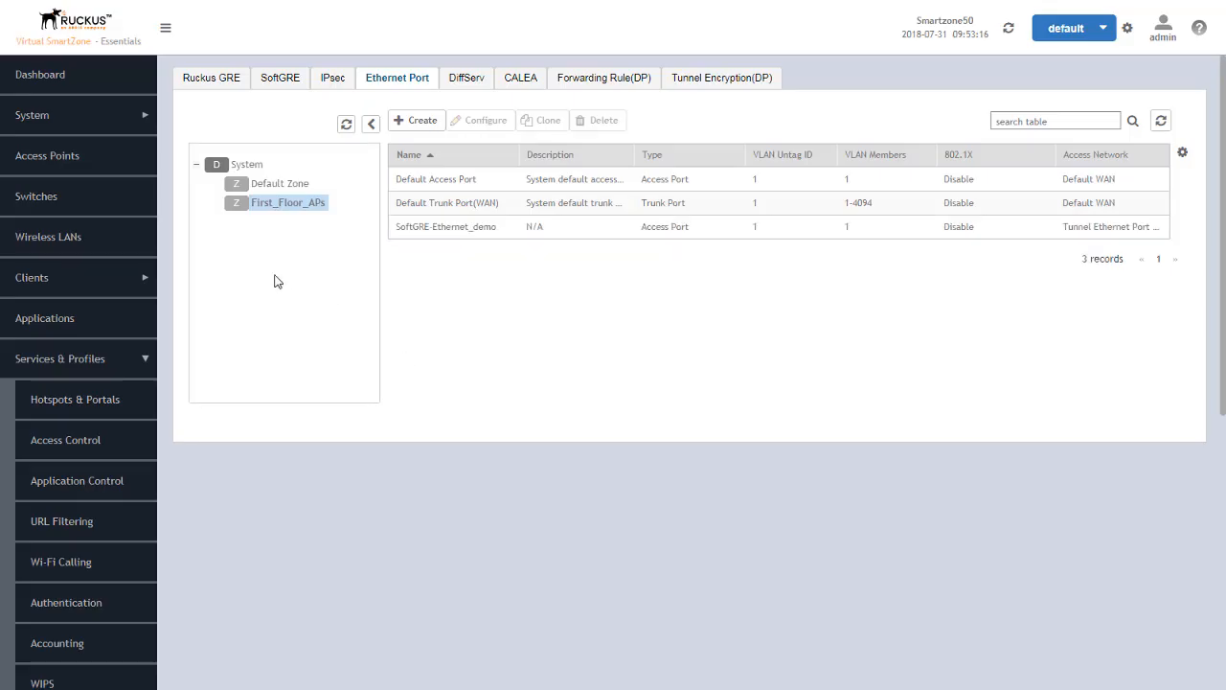
- Assign the SoftGRE-Ethernet_demo profile to the LAN 2 port of access point First_Floor-AP1 and save the AP configuration
{"action": "left_click", "coordinate": [52, 159]}
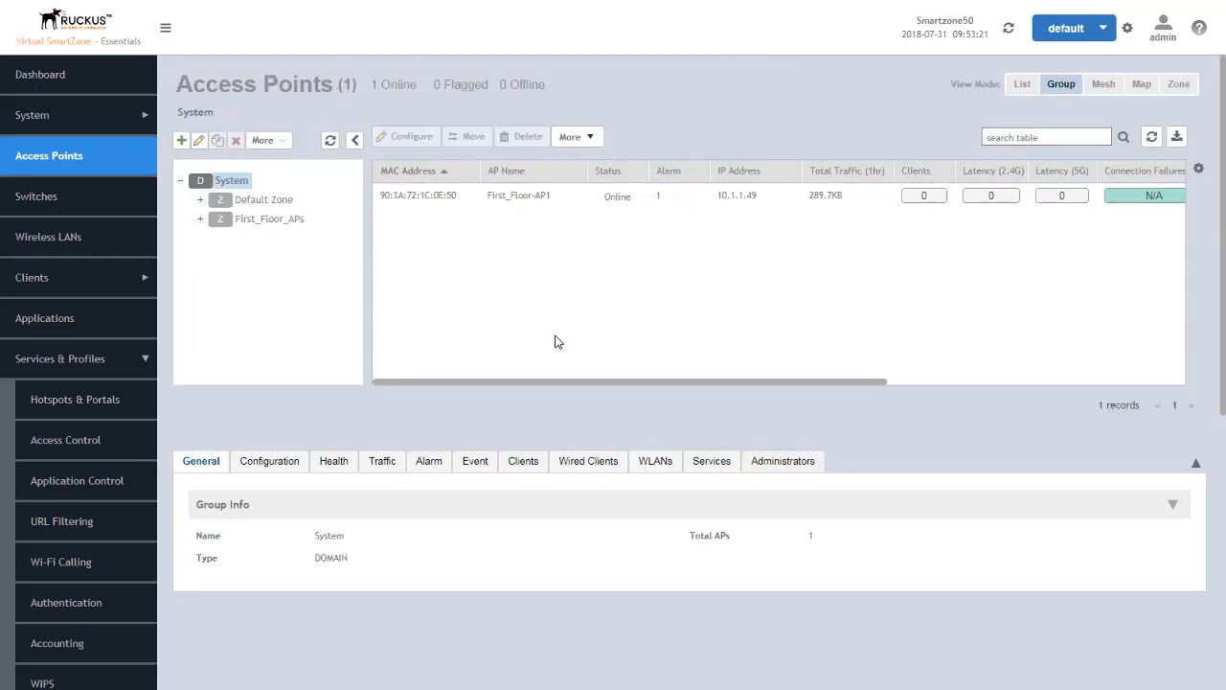
{"action": "left_click", "coordinate": [445, 201]}
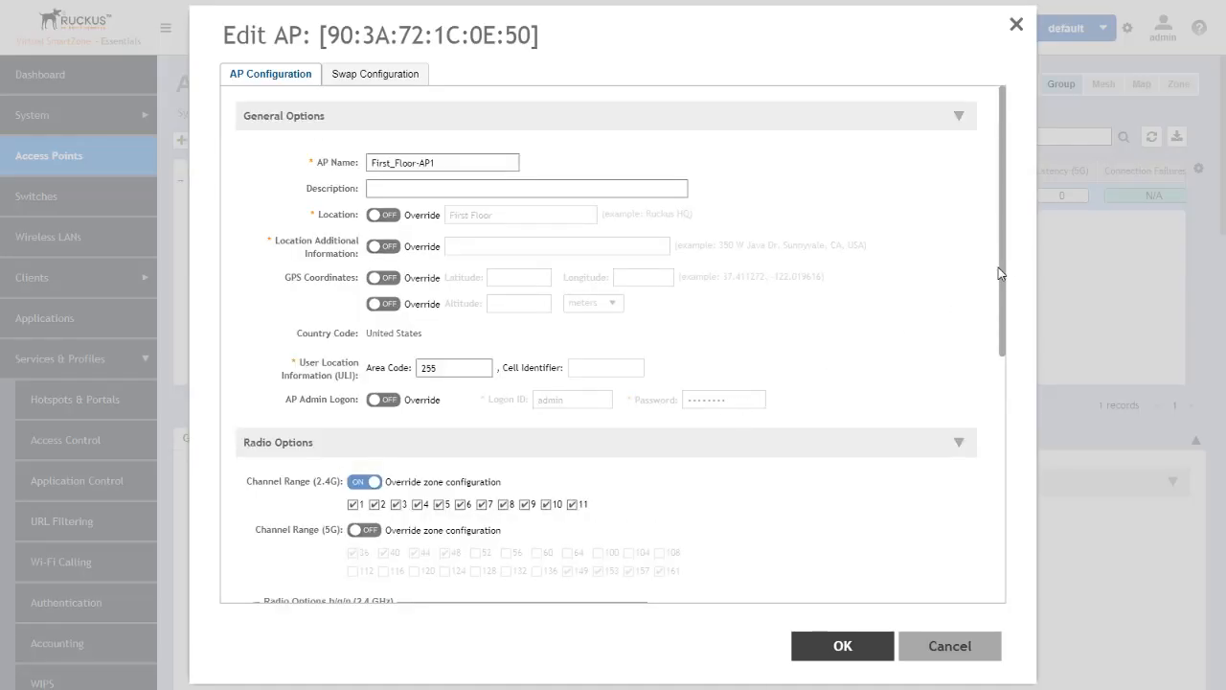
{"action": "left_click_drag", "start_coordinate": [1004, 264], "coordinate": [1008, 530]}
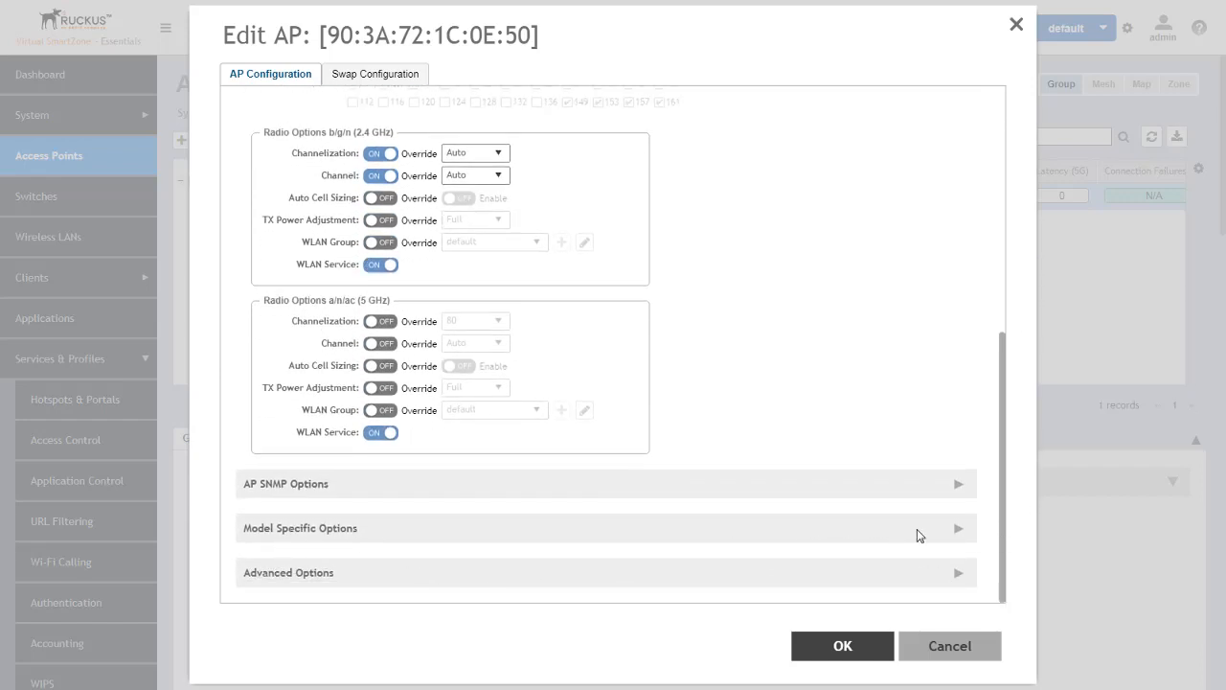
{"action": "left_click", "coordinate": [959, 535]}
{"action": "scroll", "coordinate": [784, 379], "scroll_direction": "down", "scroll_amount": 6}
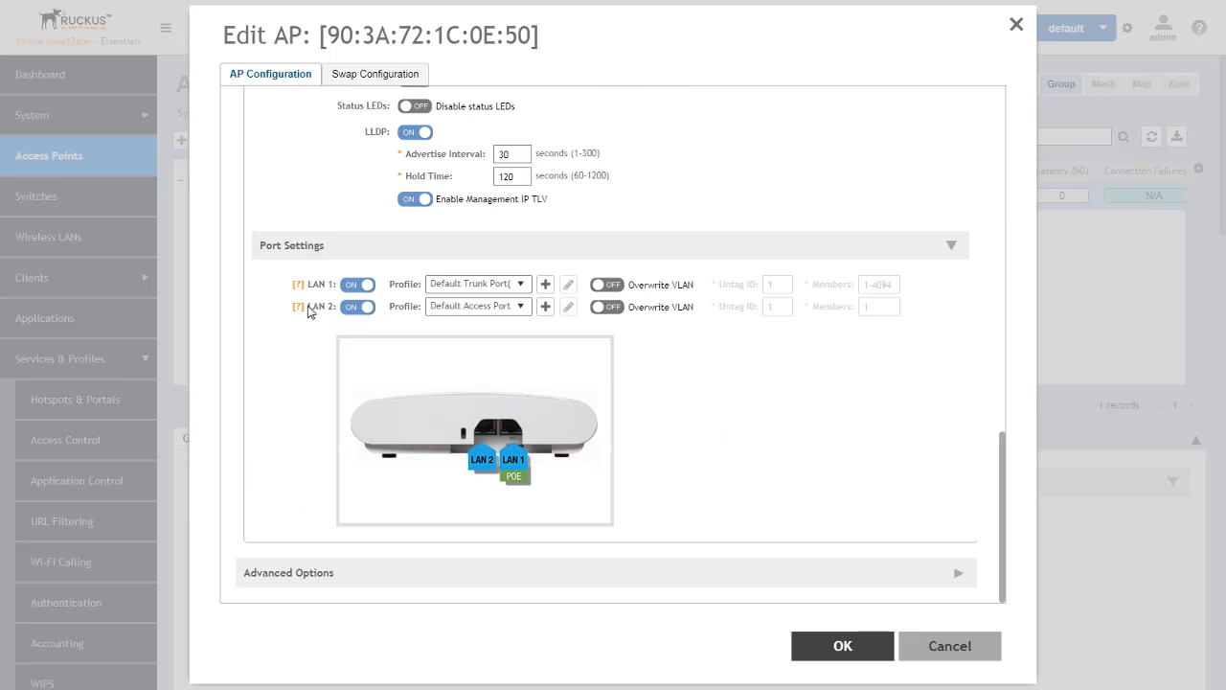
{"action": "left_click", "coordinate": [521, 308]}
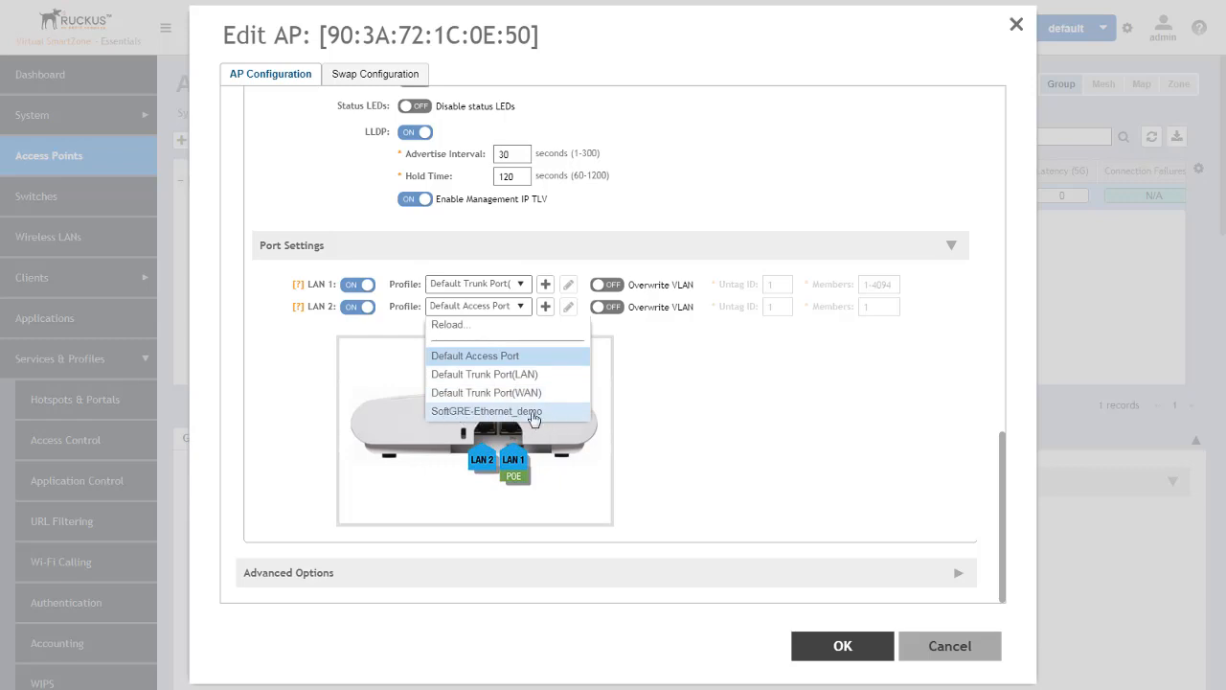
{"action": "left_click", "coordinate": [456, 412]}
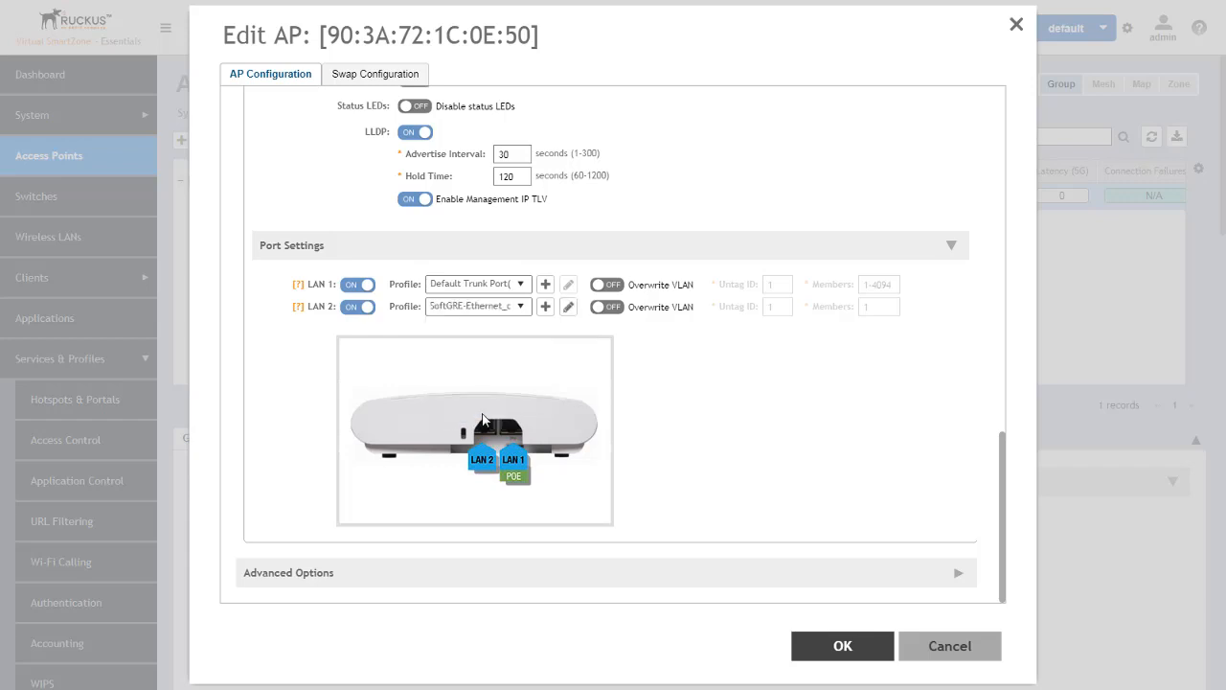
{"action": "left_click", "coordinate": [844, 652]}
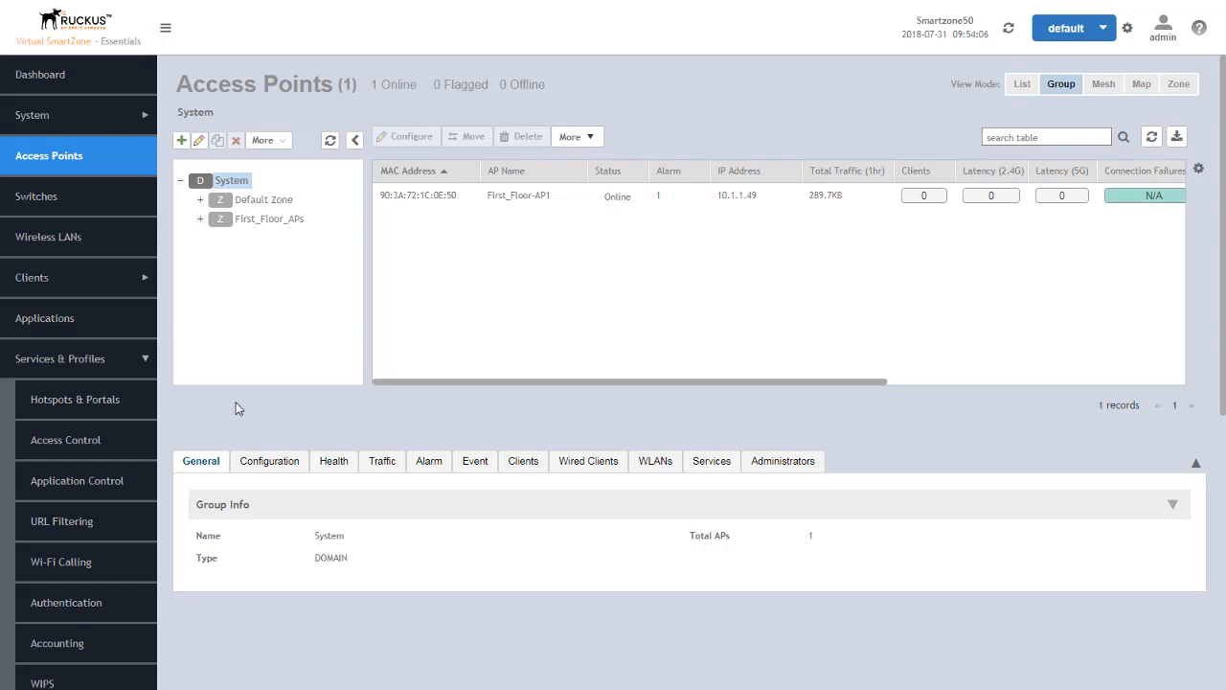
- Review the SoftGRE profiles and collapsed option sections in the First_Floor_APs zone configuration, and close it without saving
{"action": "scroll", "coordinate": [112, 441], "scroll_direction": "down", "scroll_amount": 3}
{"action": "left_click", "coordinate": [292, 229]}
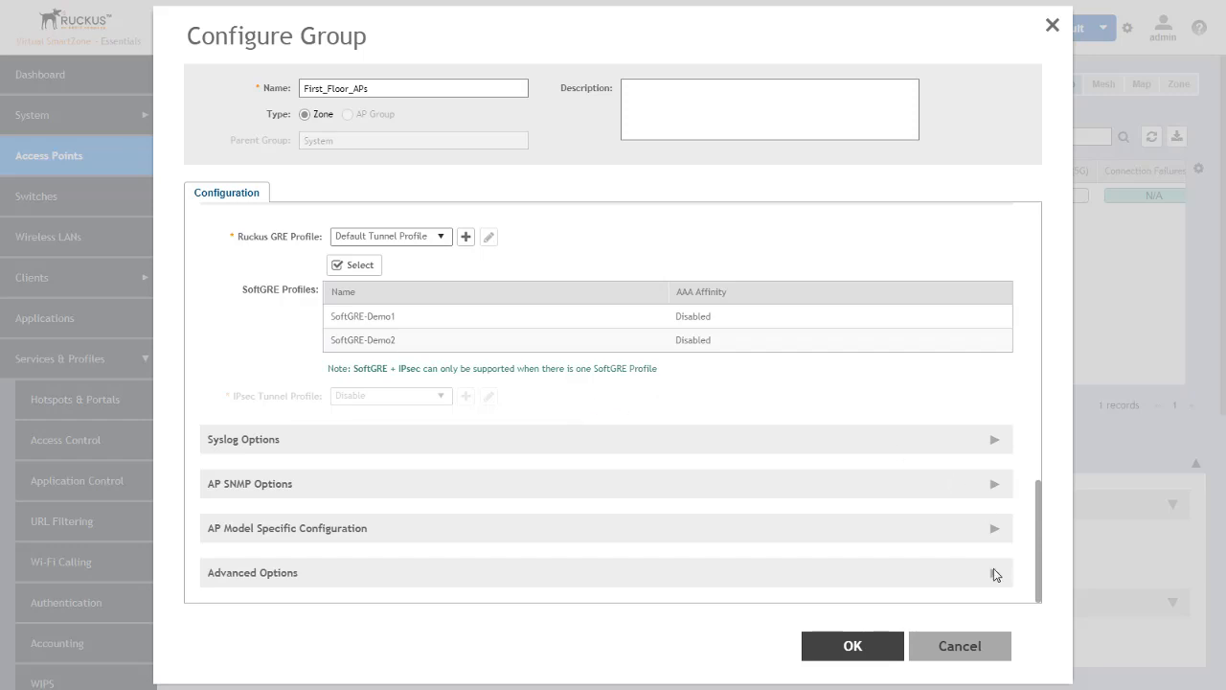
{"action": "left_click", "coordinate": [961, 646]}
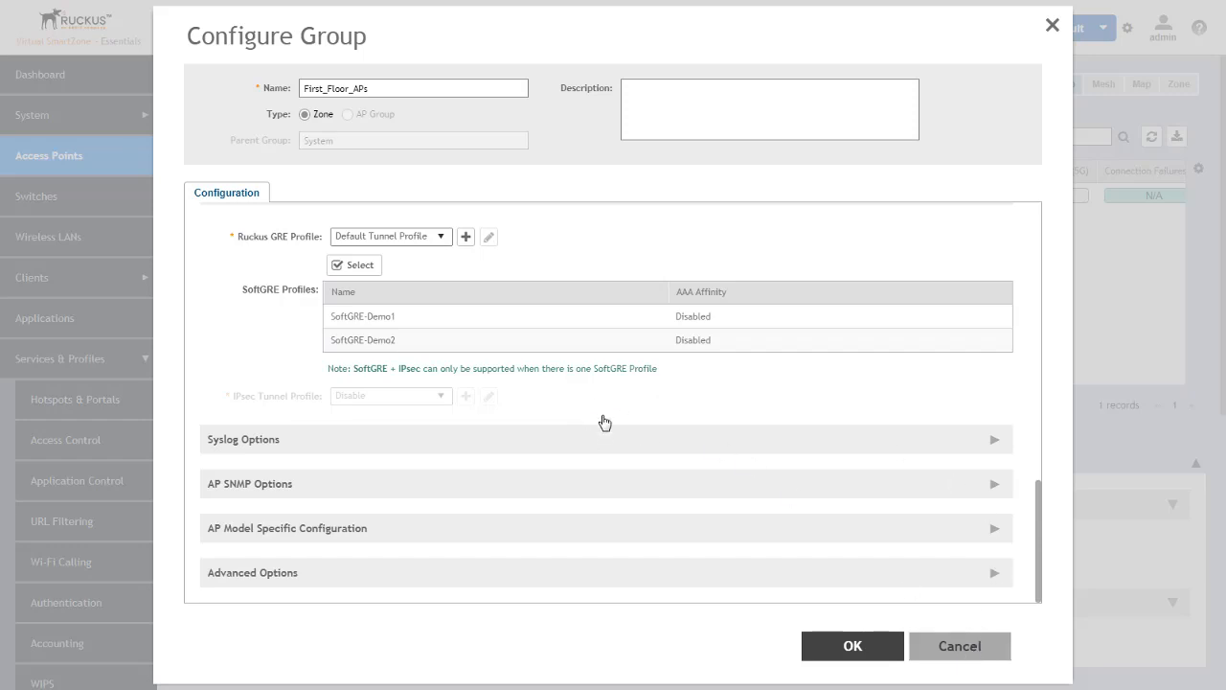